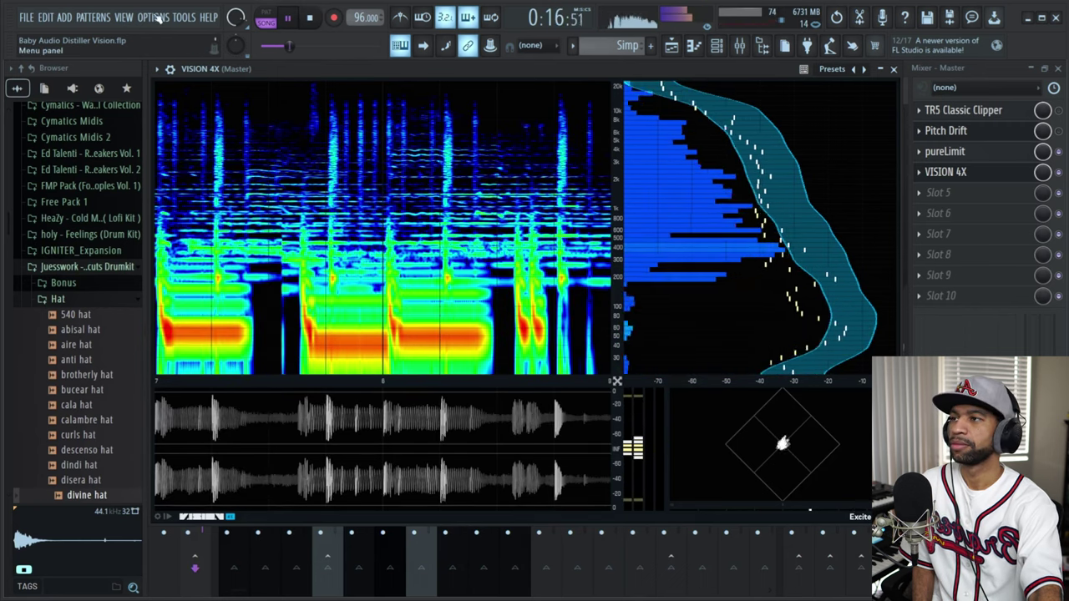
Play the song while watching the VISION 4X spectrogram and bar graph on the master channel, and stop playback.
{"action": "left_click", "coordinate": [317, 21]}
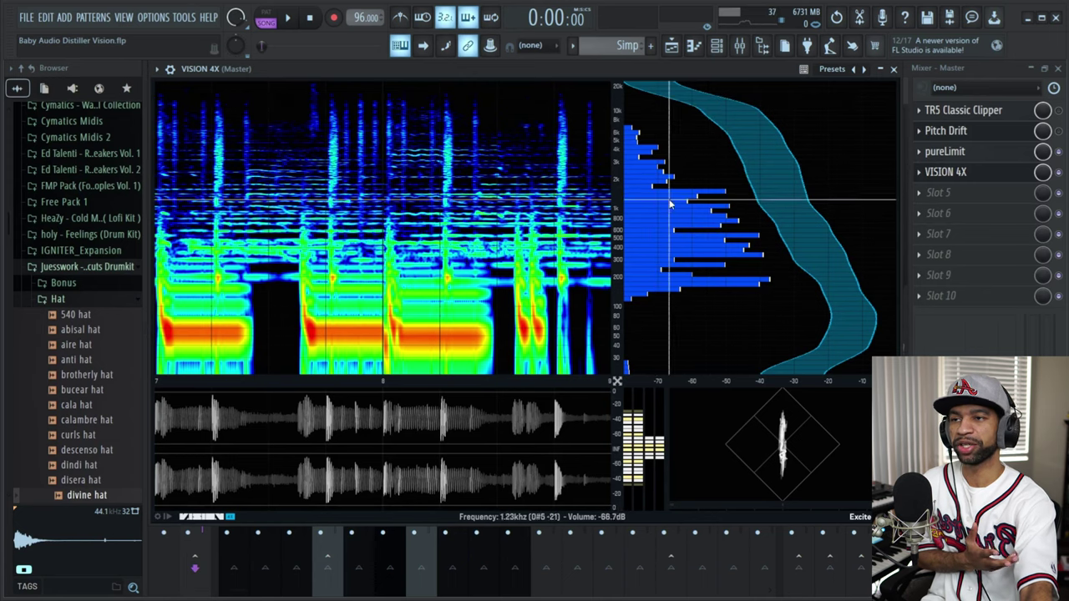
{"action": "left_click", "coordinate": [677, 46]}
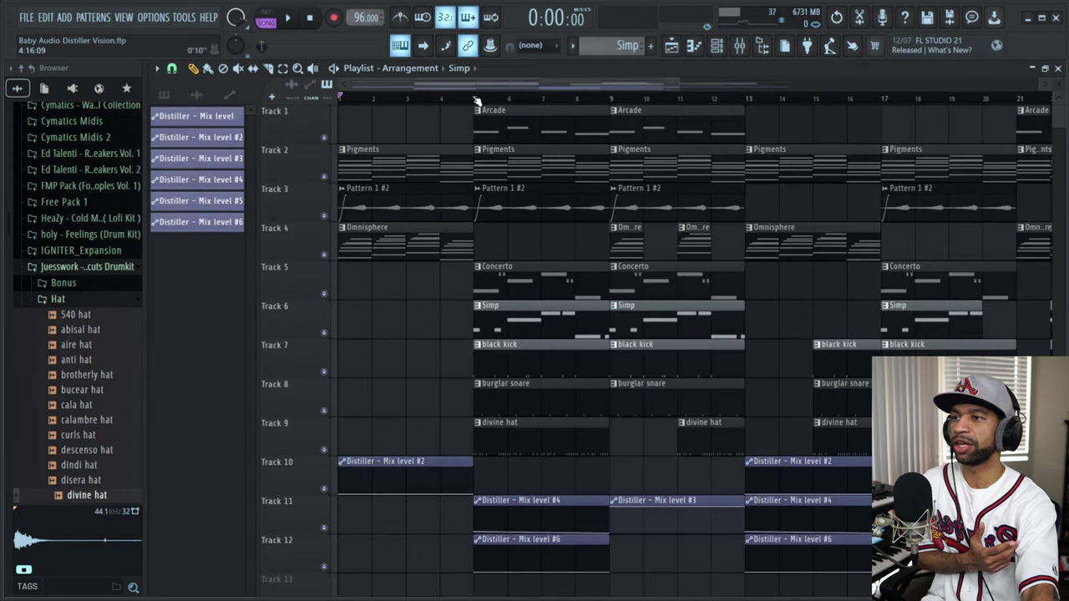
{"action": "left_click", "coordinate": [715, 46]}
{"action": "key", "text": "space"}
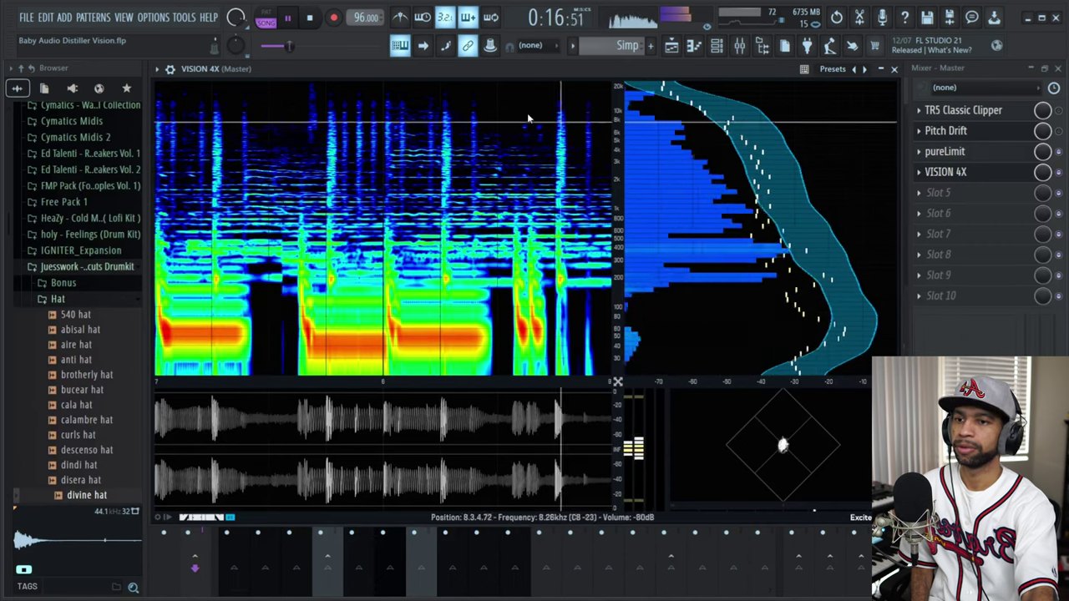
{"action": "left_click", "coordinate": [310, 19]}
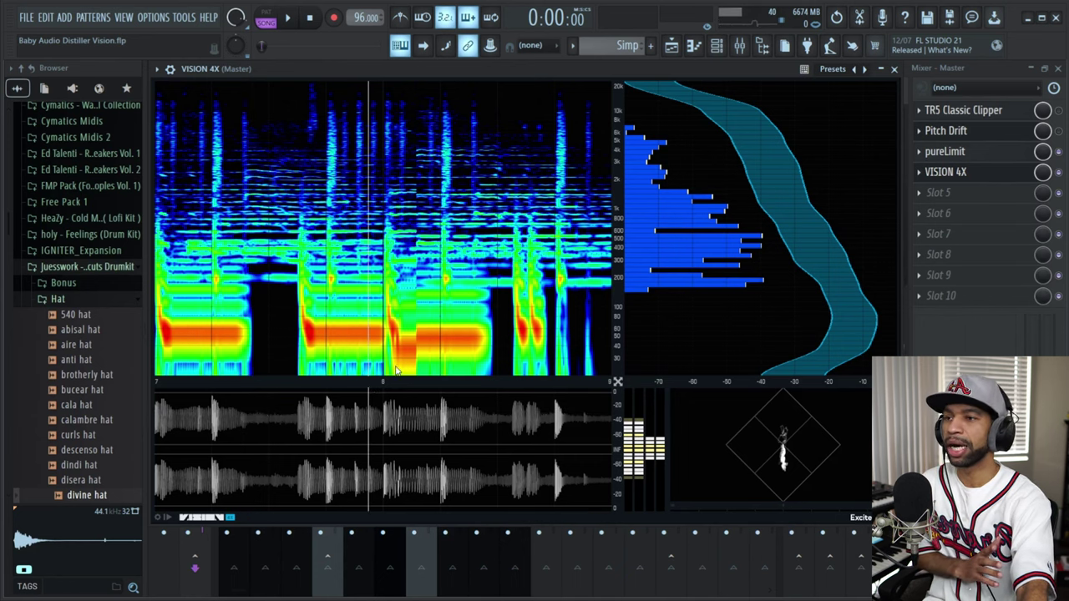
Open the VISION 4X settings and look through its list of presets, keeping Master Channel.
{"action": "left_click", "coordinate": [157, 519]}
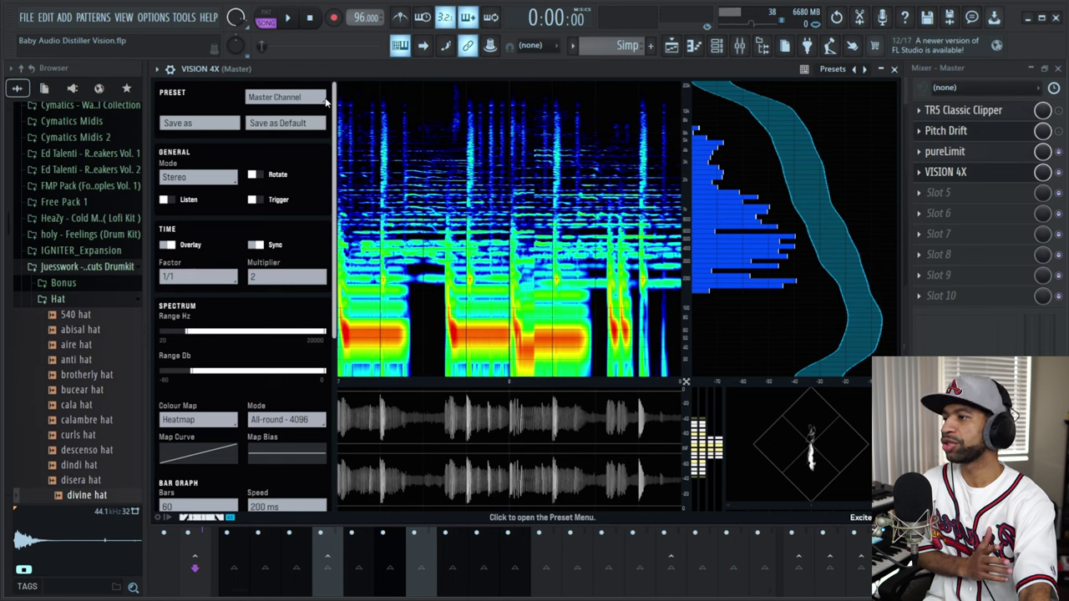
{"action": "left_click", "coordinate": [320, 102]}
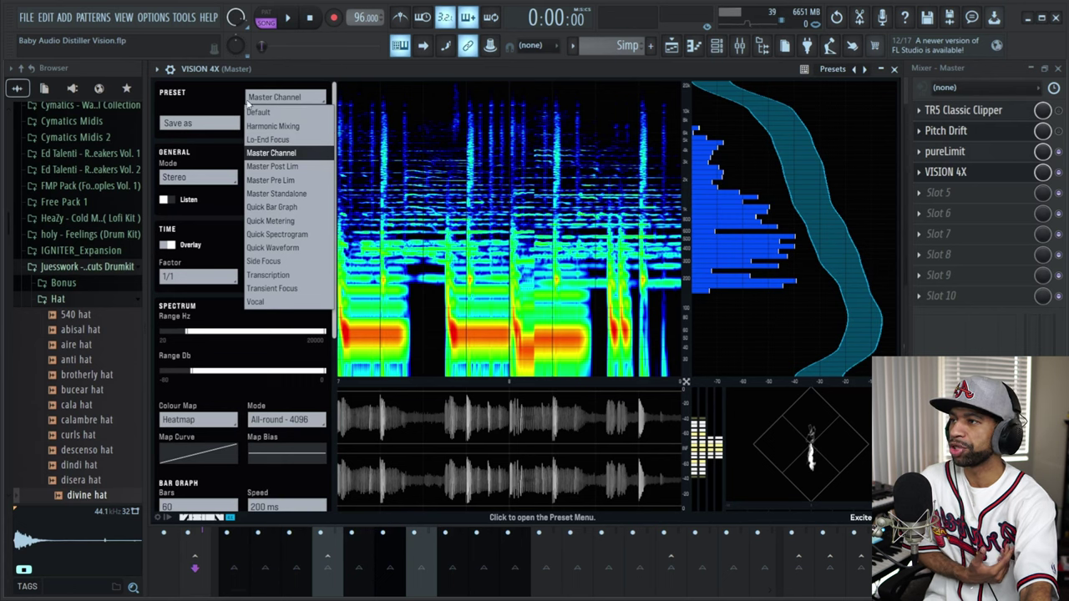
{"action": "left_click", "coordinate": [270, 69]}
Set the VISION 4X analysis mode to Side and review the available channel modes.
{"action": "left_click", "coordinate": [220, 179]}
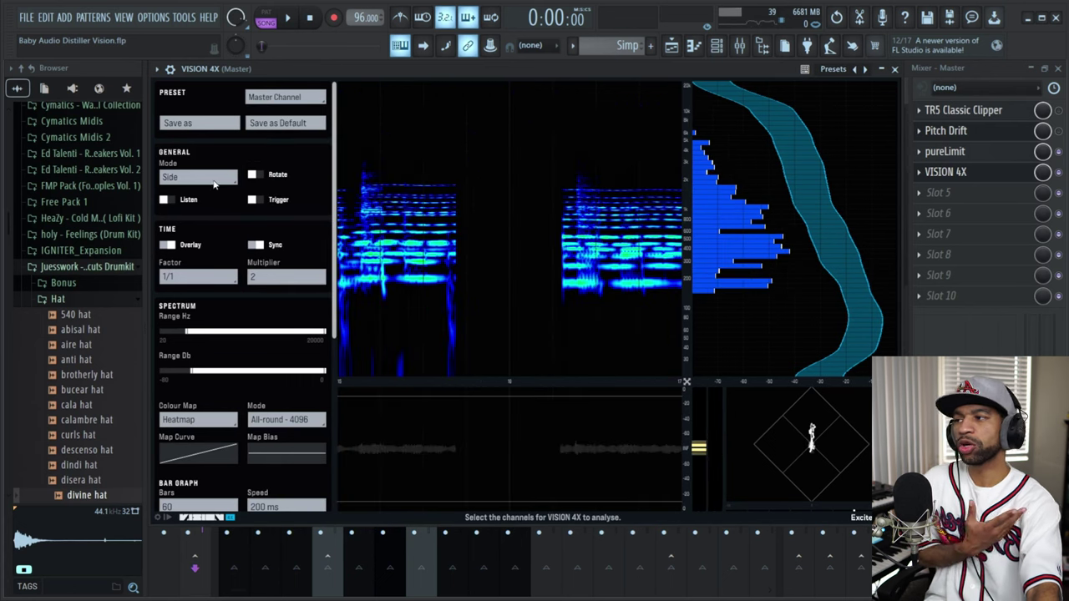
{"action": "left_click", "coordinate": [211, 177]}
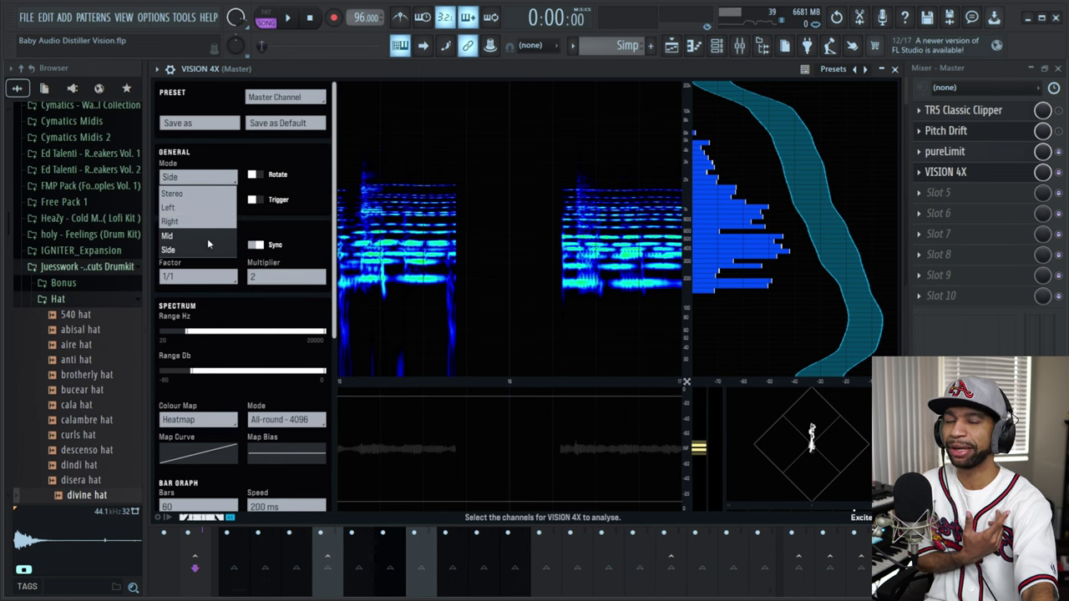
{"action": "left_click", "coordinate": [289, 302]}
Review the VISION 4X spectrum and bar graph settings, including the bar graph's reference options.
{"action": "scroll", "coordinate": [286, 301], "scroll_direction": "down", "scroll_amount": 2}
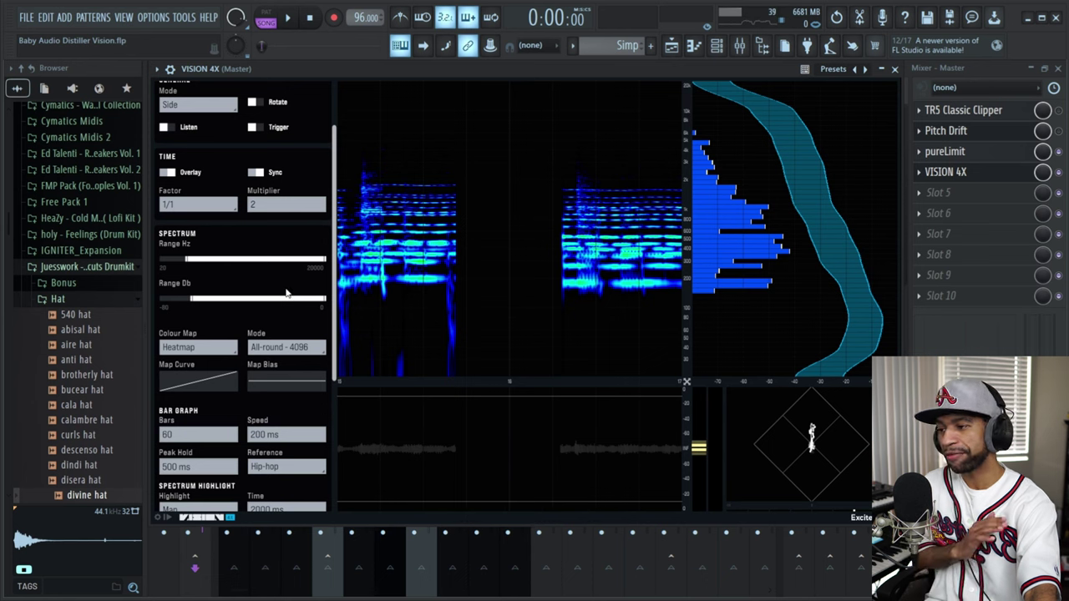
{"action": "scroll", "coordinate": [286, 293], "scroll_direction": "down", "scroll_amount": 2}
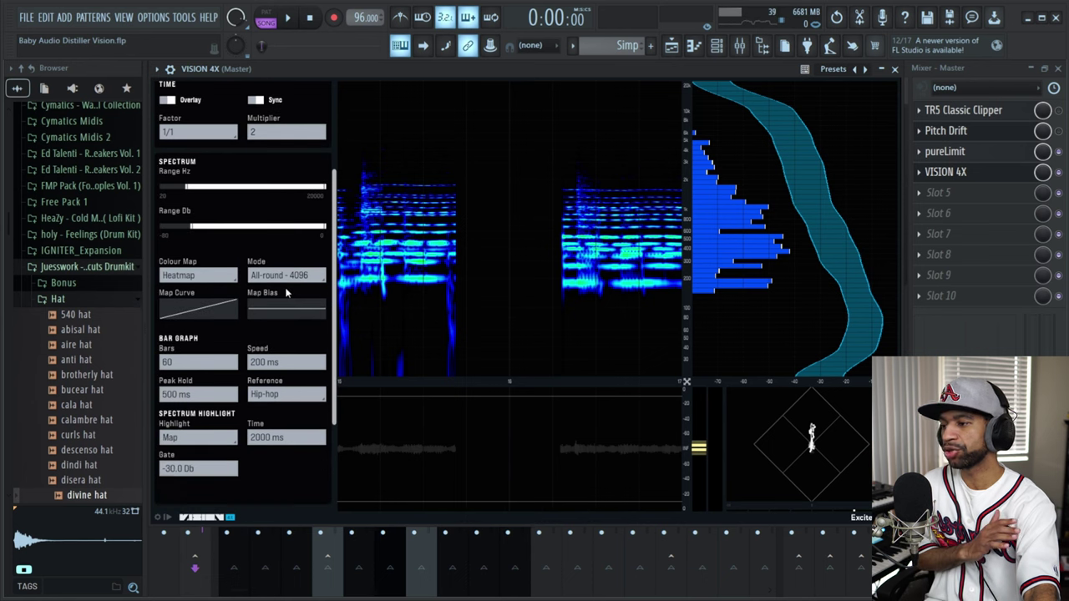
{"action": "left_click", "coordinate": [325, 399]}
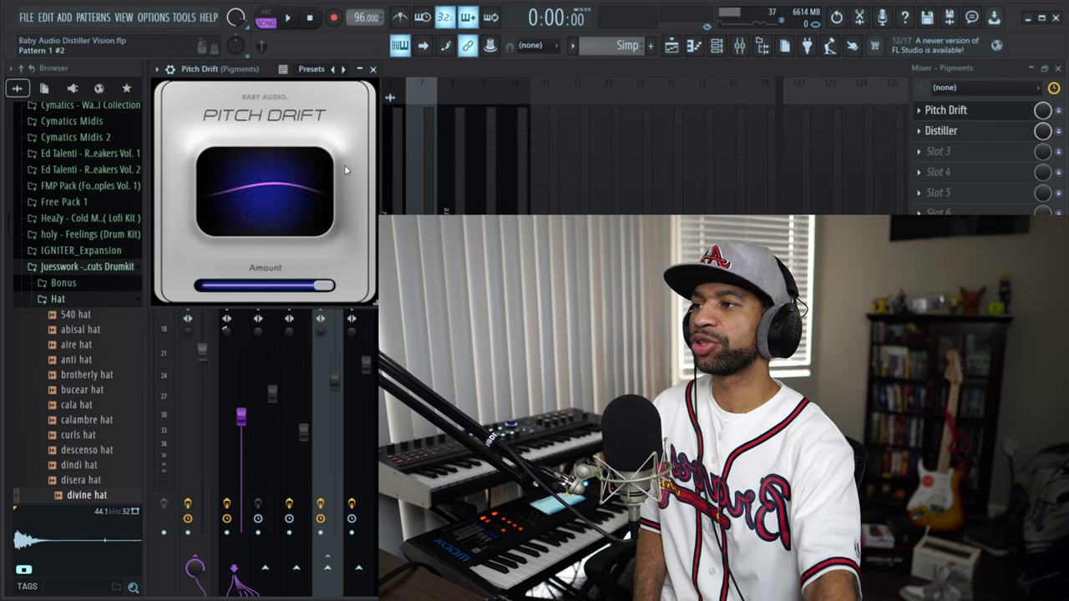
Audition the song with Pitch Drift on the Pigments track bypassed and with it enabled.
{"action": "mouse_move", "coordinate": [264, 178]}
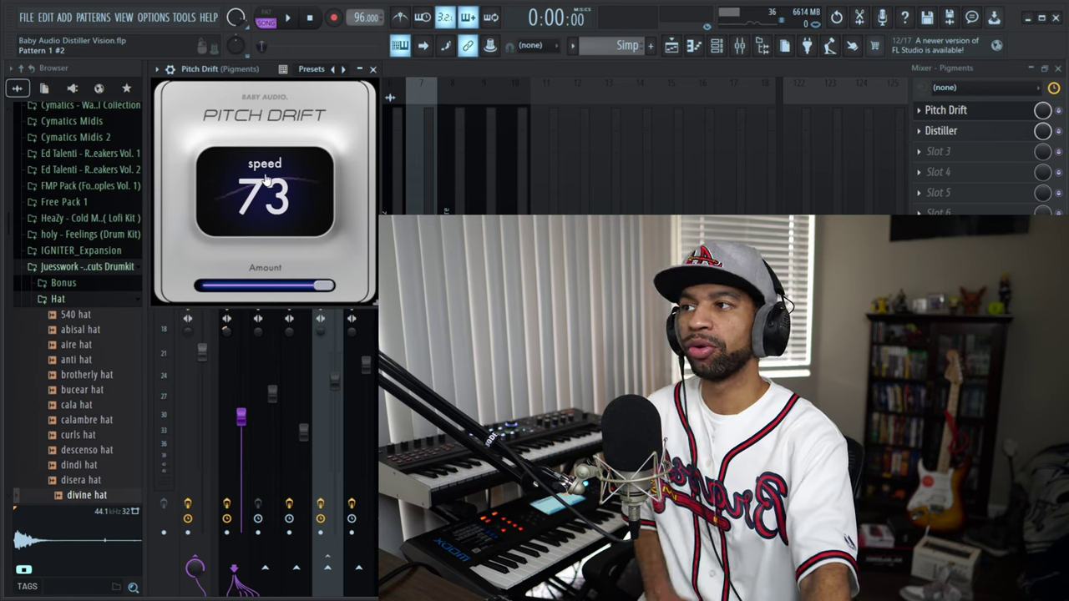
{"action": "left_click", "coordinate": [372, 69]}
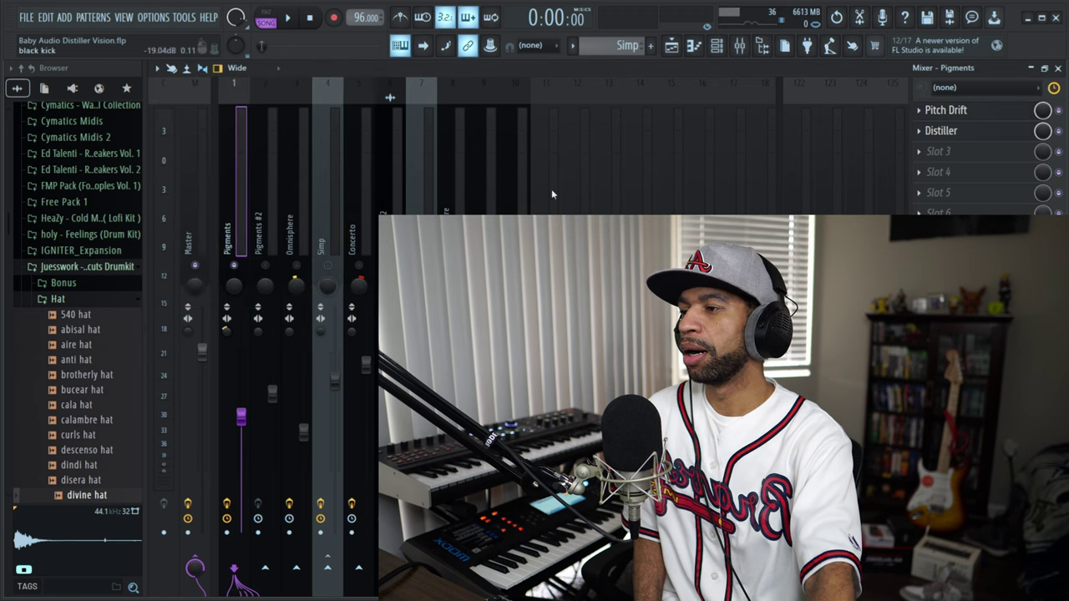
{"action": "left_click", "coordinate": [1059, 110]}
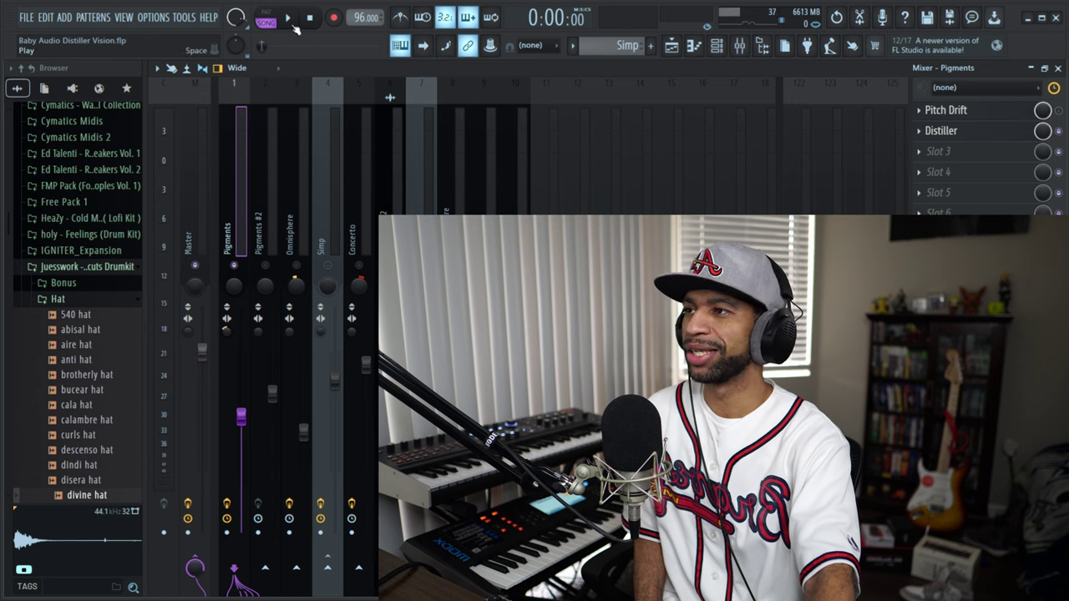
{"action": "left_click", "coordinate": [289, 19]}
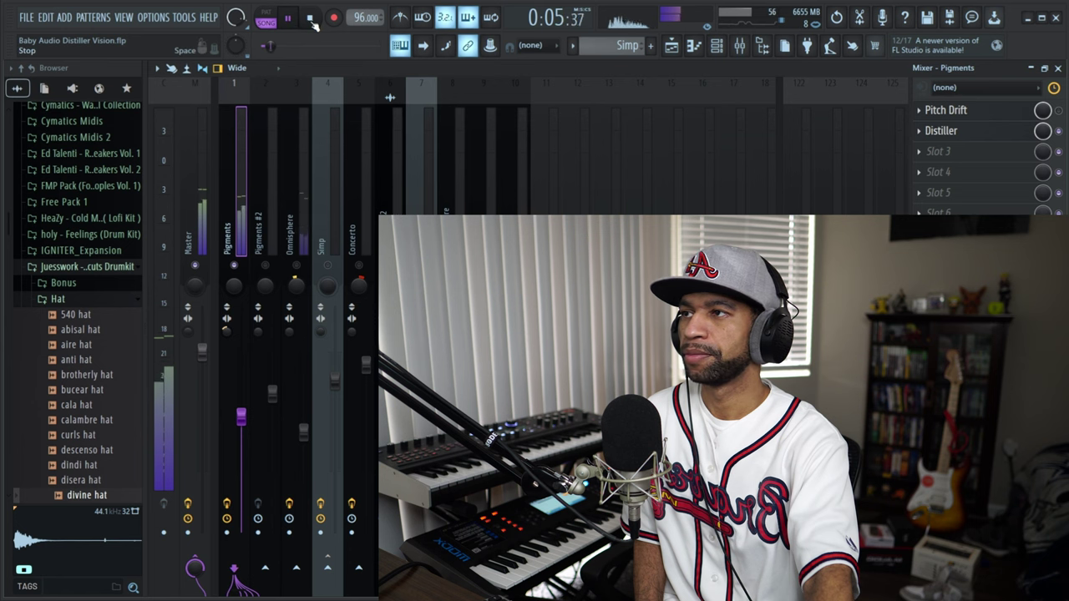
{"action": "left_click", "coordinate": [311, 22]}
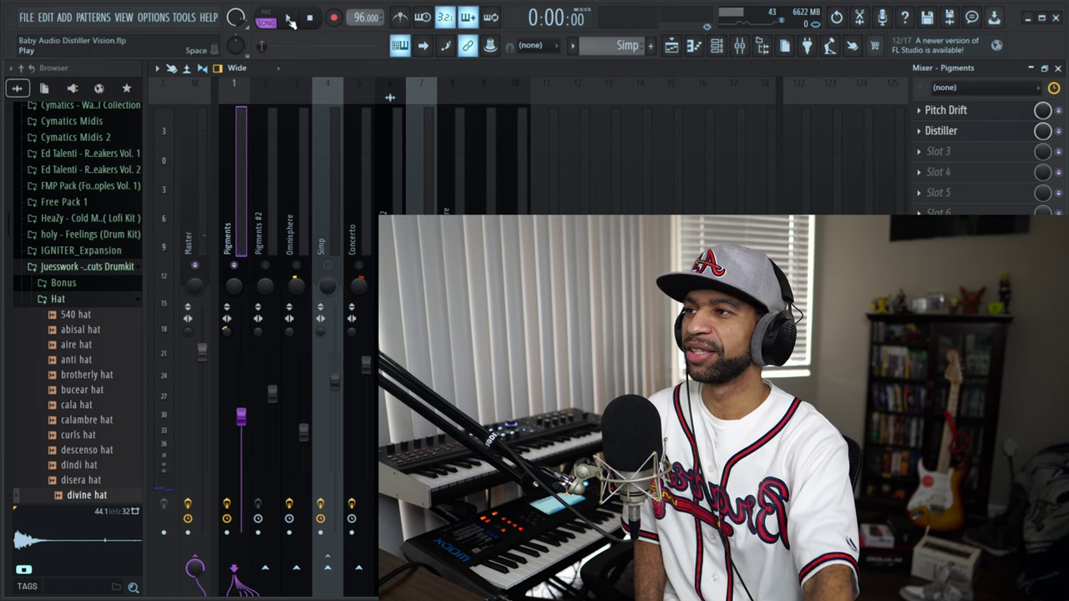
{"action": "left_click", "coordinate": [289, 18]}
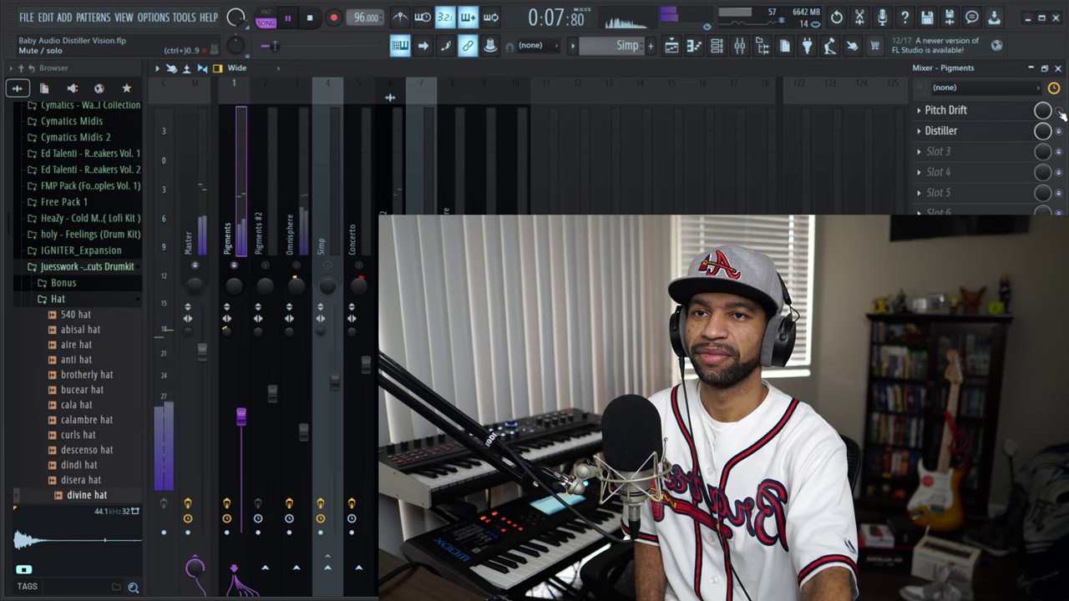
{"action": "left_click", "coordinate": [312, 18]}
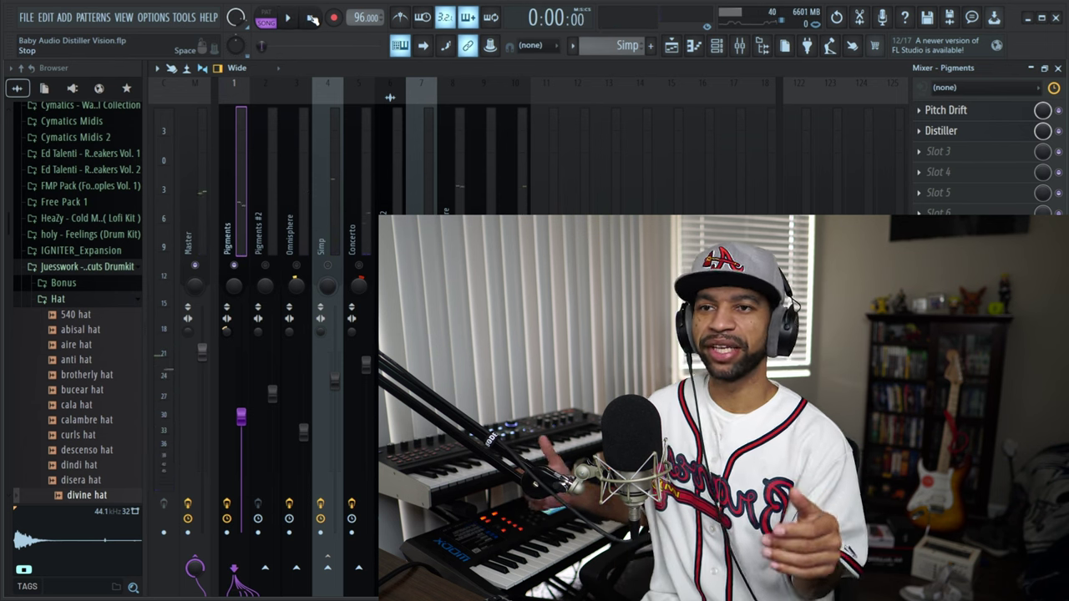
Open Pitch Drift on the Pigments track and raise its speed while the song plays.
{"action": "left_click", "coordinate": [952, 109]}
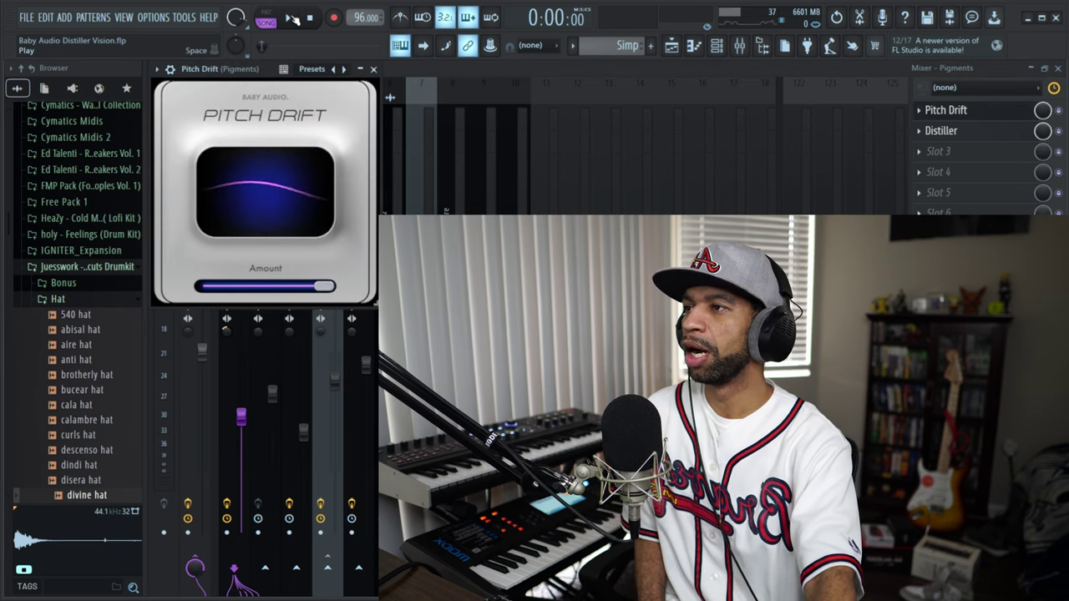
{"action": "left_click", "coordinate": [290, 18]}
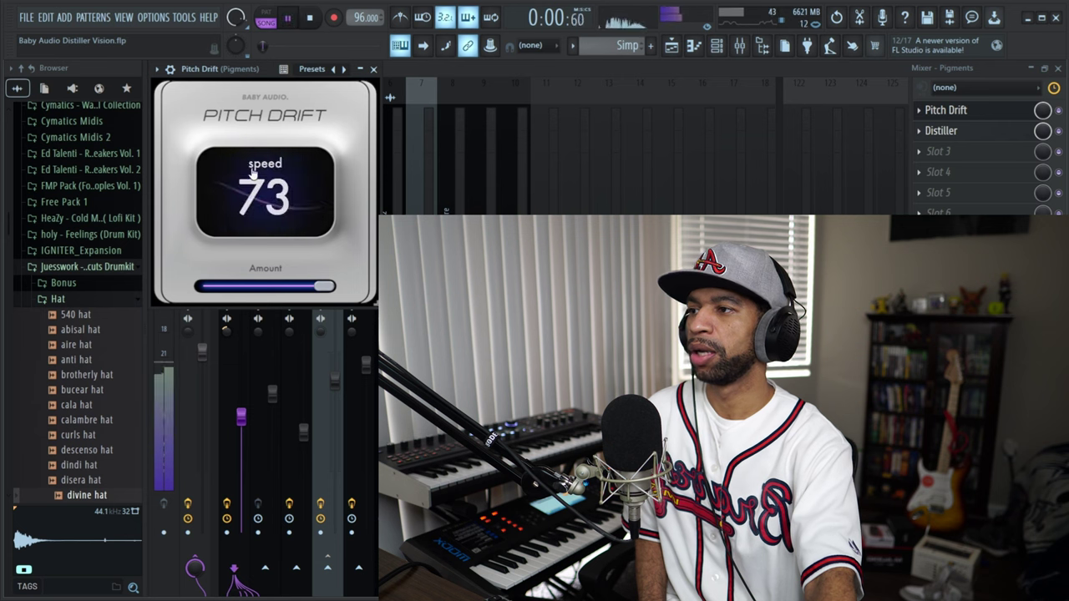
{"action": "left_click_drag", "start_coordinate": [259, 180], "coordinate": [263, 90]}
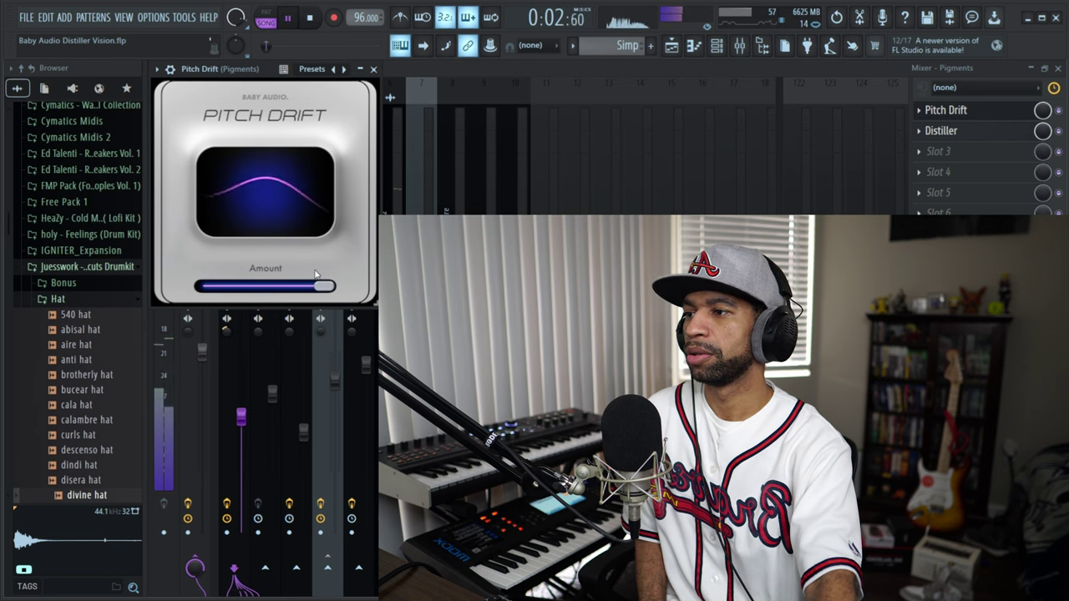
Lower the Pigments track's Pitch Drift amount to 0 during playback, return it to full, and close the plugin.
{"action": "left_click_drag", "start_coordinate": [320, 284], "coordinate": [168, 289]}
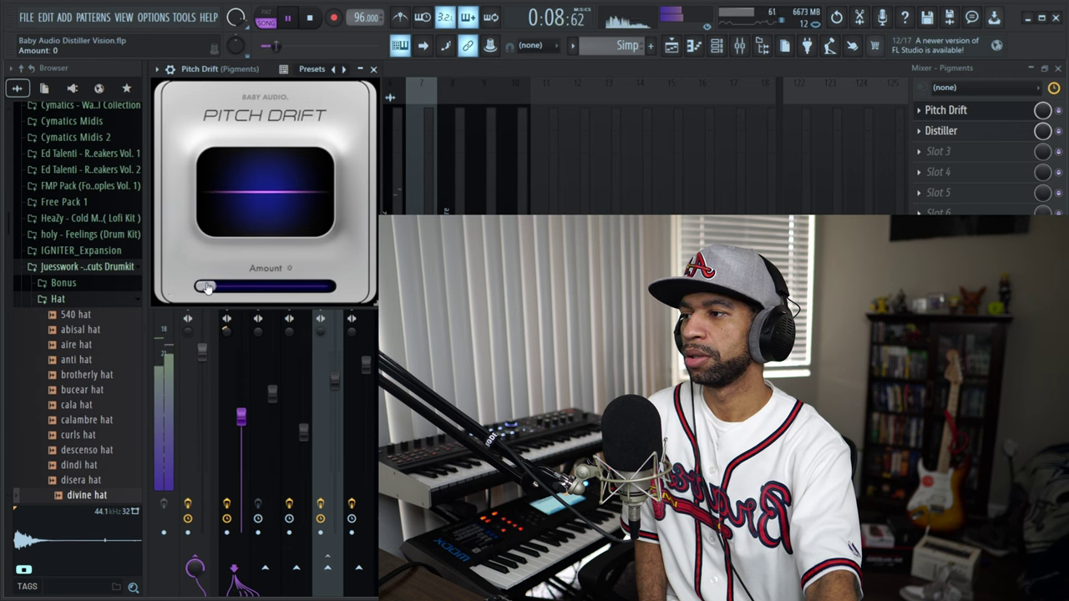
{"action": "left_click_drag", "start_coordinate": [203, 289], "coordinate": [324, 287]}
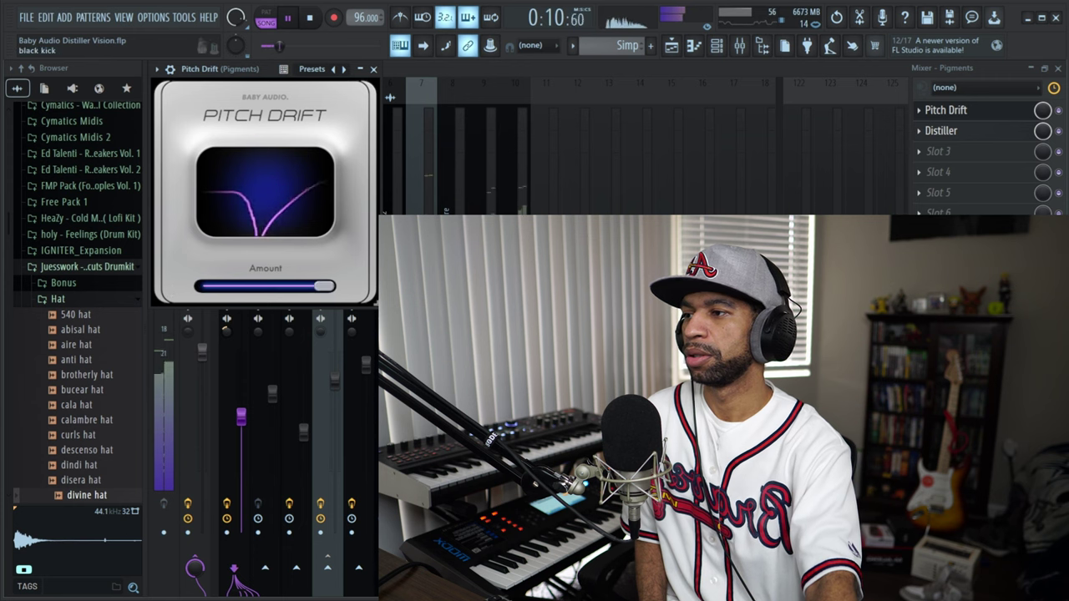
{"action": "left_click", "coordinate": [313, 20]}
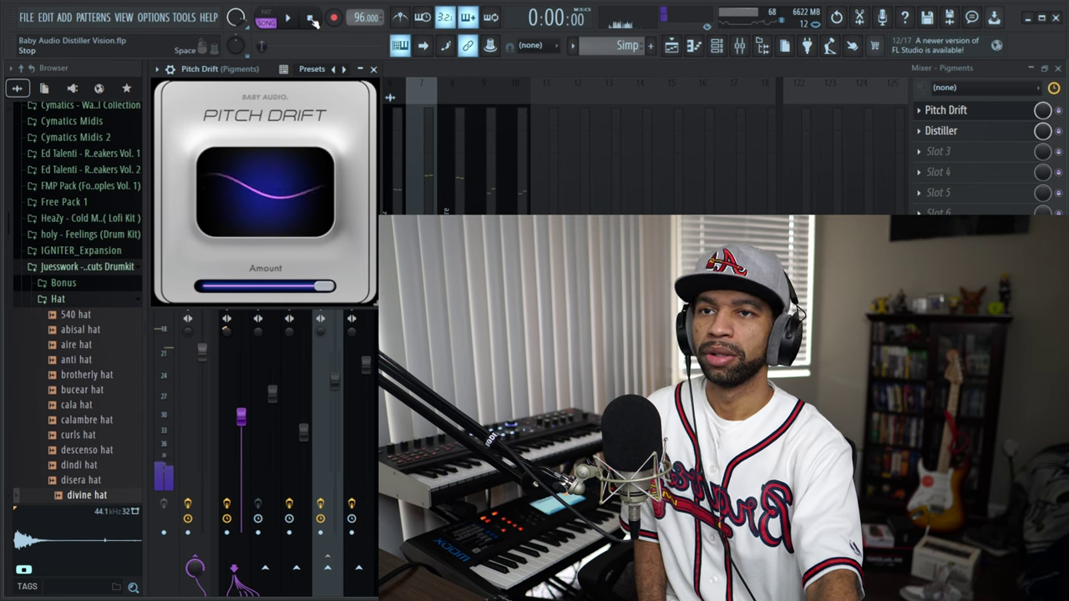
{"action": "left_click", "coordinate": [373, 69]}
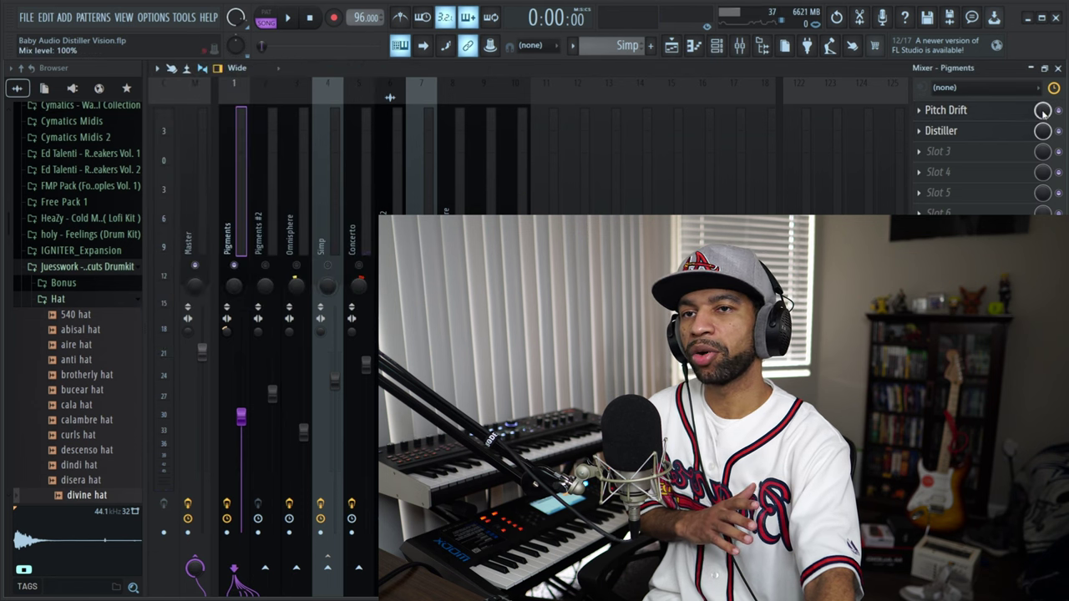
Open Pitch Drift on the master channel and set its amount to 100 while the song plays.
{"action": "left_click", "coordinate": [205, 222]}
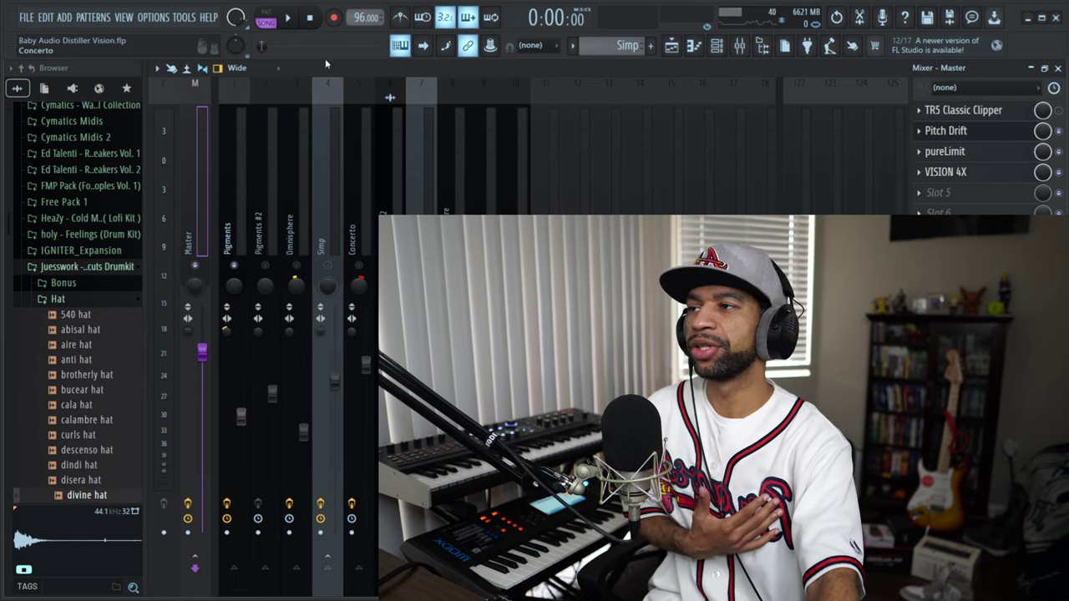
{"action": "left_click", "coordinate": [1010, 131]}
{"action": "left_click_drag", "start_coordinate": [308, 208], "coordinate": [216, 69]}
{"action": "key", "text": "space"}
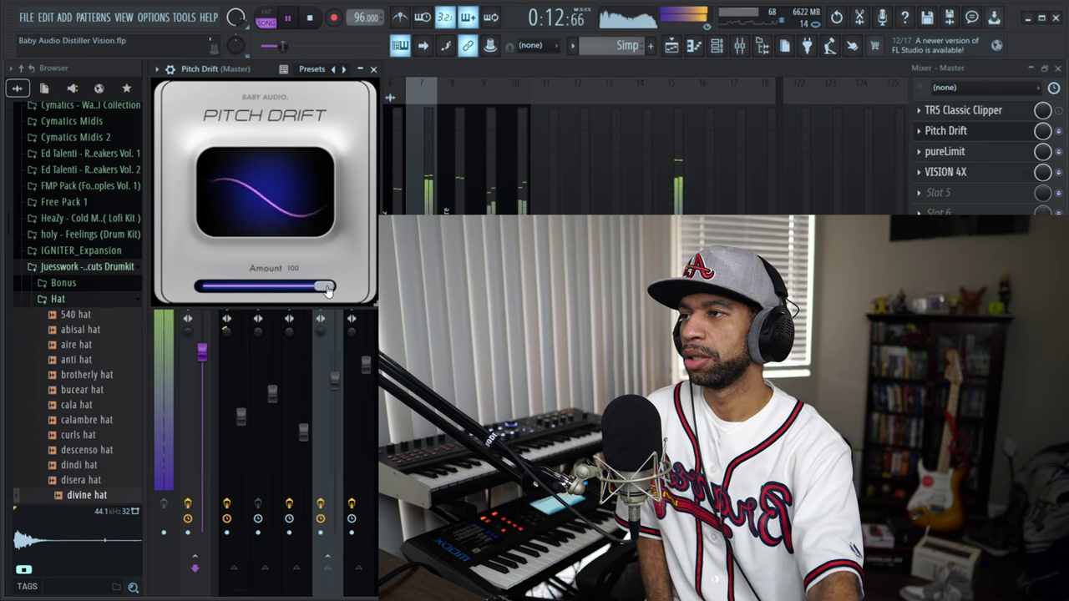
{"action": "mouse_move", "coordinate": [327, 288]}
{"action": "left_mouse_down"}
{"action": "mouse_move", "coordinate": [267, 297]}
{"action": "mouse_move", "coordinate": [198, 286]}
{"action": "mouse_move", "coordinate": [325, 287]}
{"action": "left_mouse_up"}
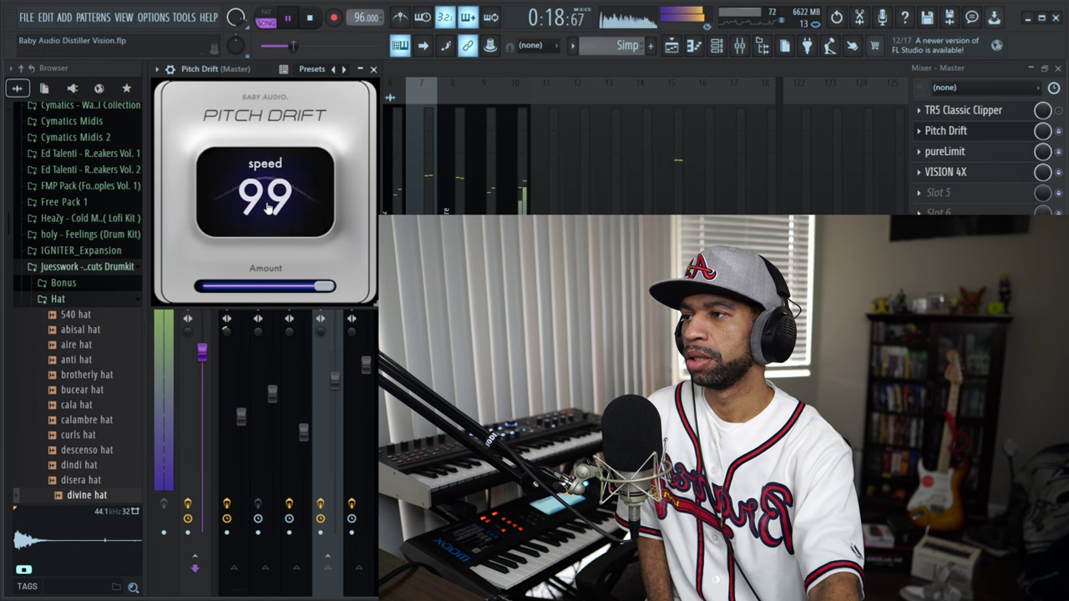
Set the master channel's Pitch Drift speed to 95, close the plugin and stop playback.
{"action": "left_click_drag", "start_coordinate": [266, 207], "coordinate": [266, 213]}
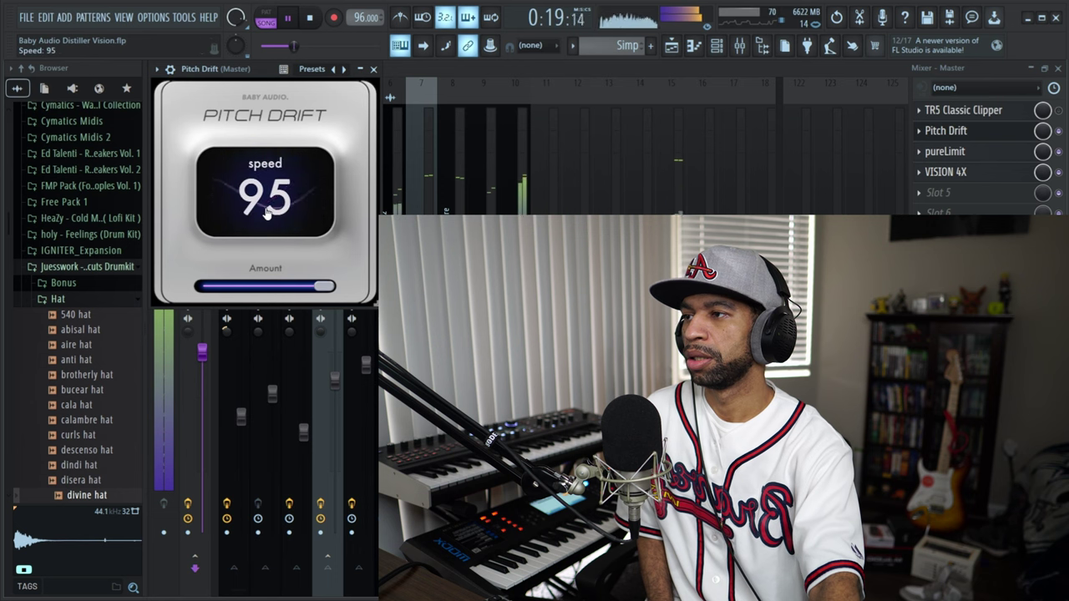
{"action": "left_click", "coordinate": [373, 70]}
{"action": "left_click", "coordinate": [310, 17]}
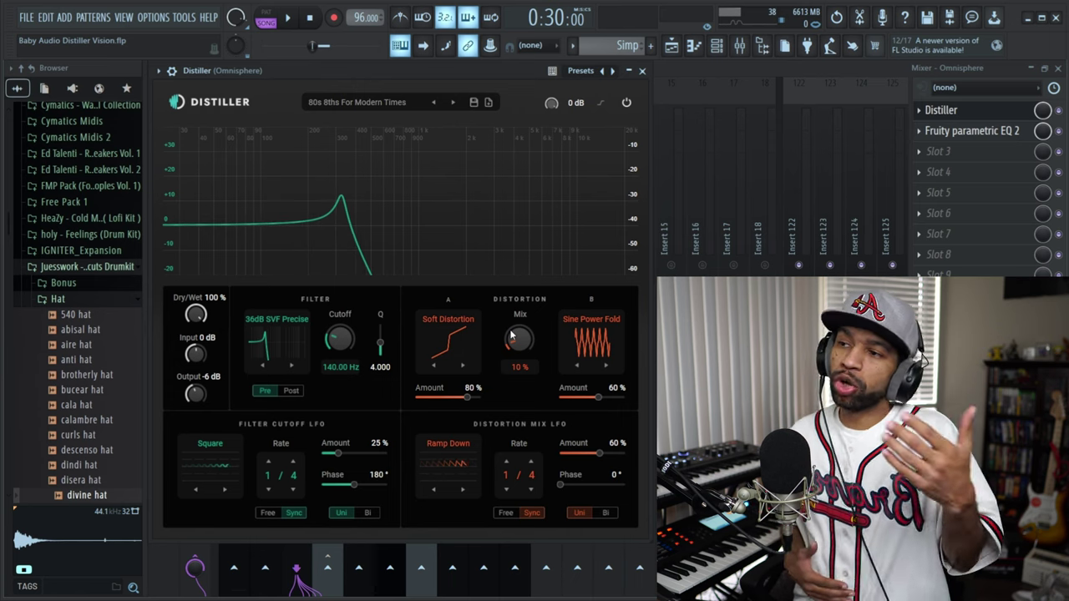
Bypass Distiller on the Omnisphere track and play the section twice to hear it without the effect.
{"action": "left_click", "coordinate": [1060, 114]}
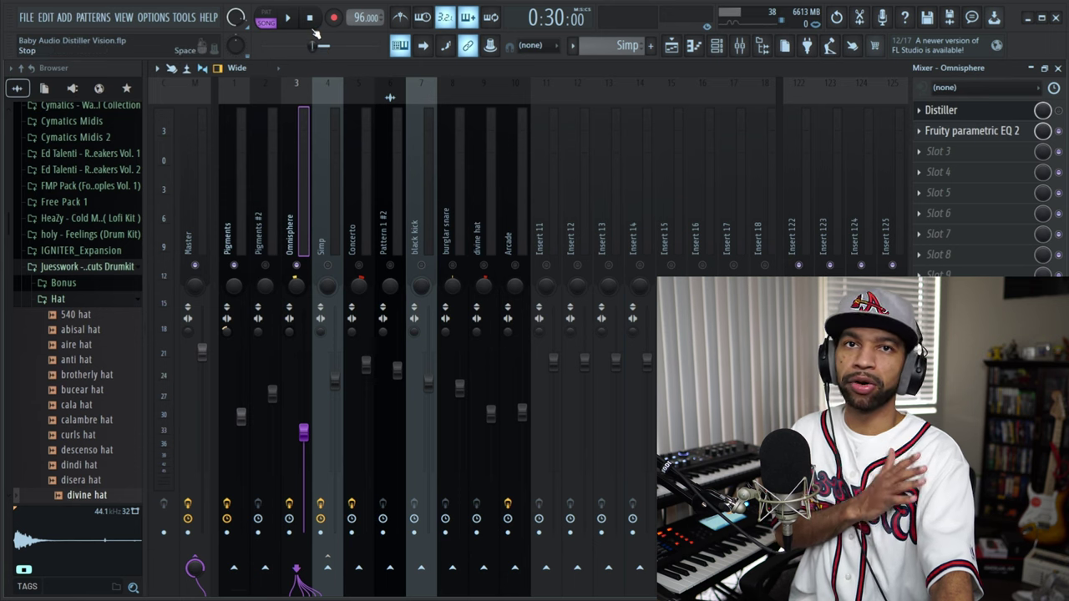
{"action": "left_click", "coordinate": [291, 20]}
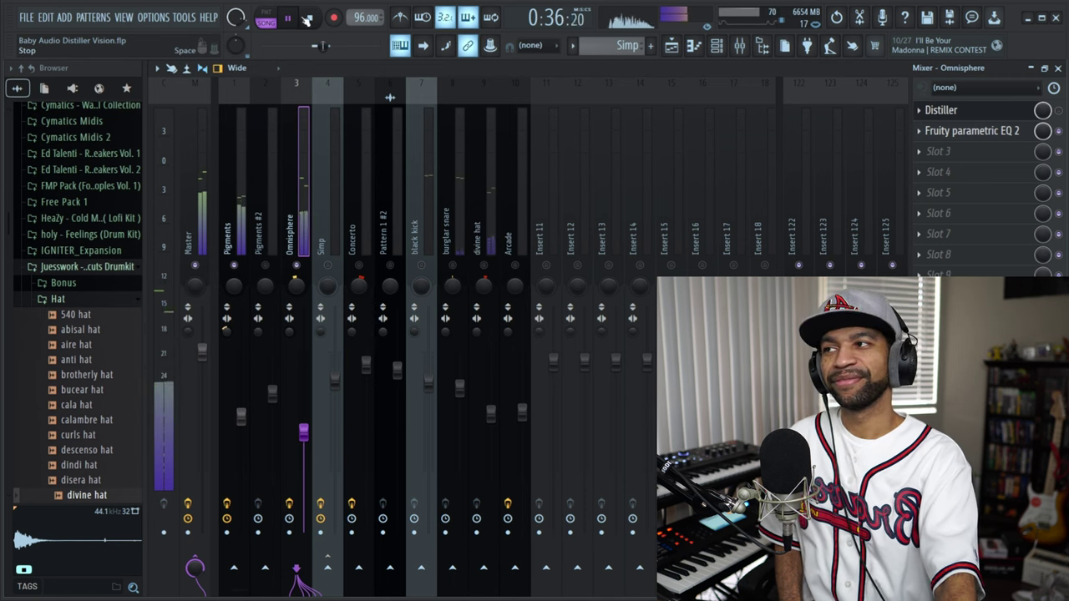
{"action": "left_click", "coordinate": [310, 19]}
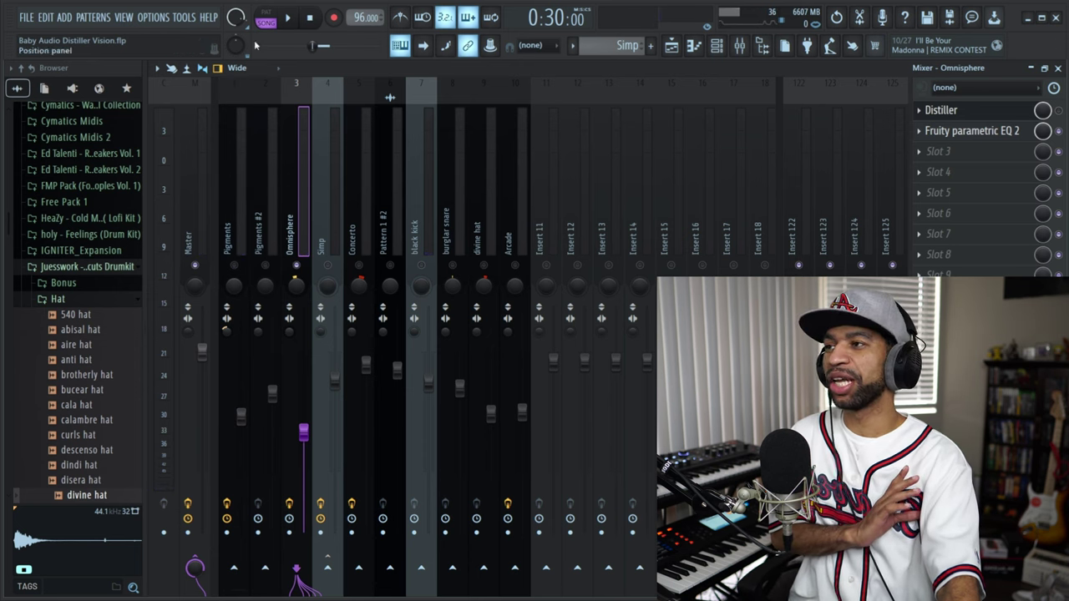
{"action": "left_click", "coordinate": [289, 19]}
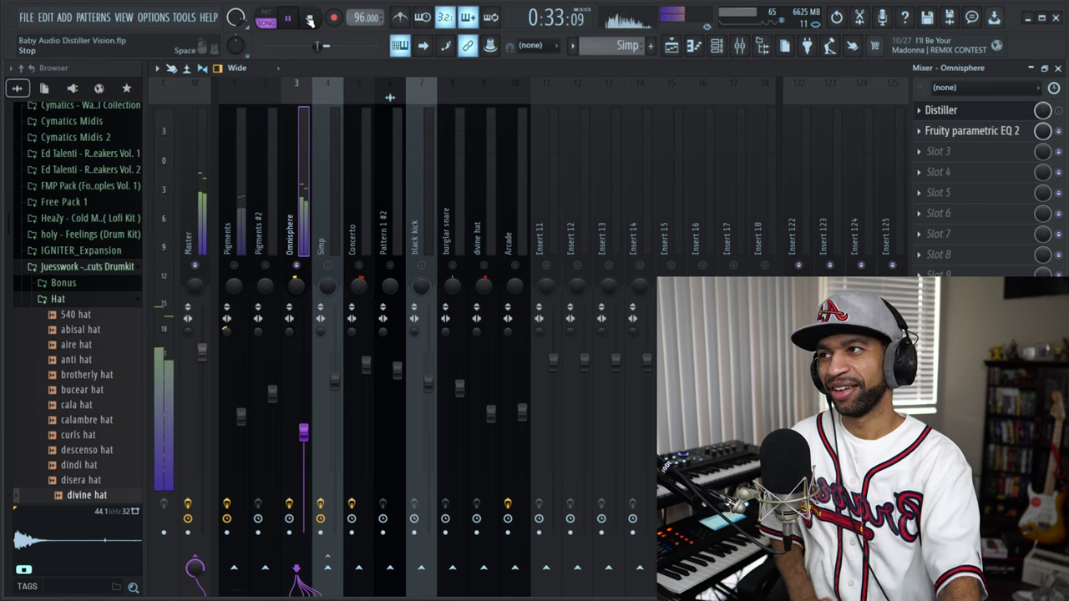
{"action": "left_click", "coordinate": [309, 20]}
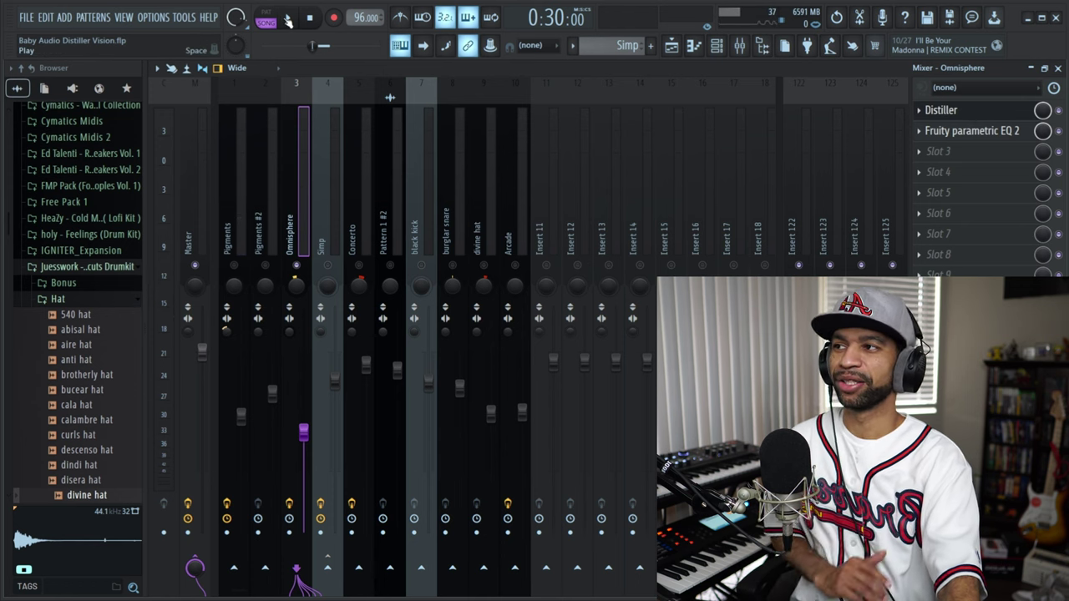
Play the song section twice to hear the Omnisphere track with Distiller active, stopping playback each time.
{"action": "left_click", "coordinate": [288, 20]}
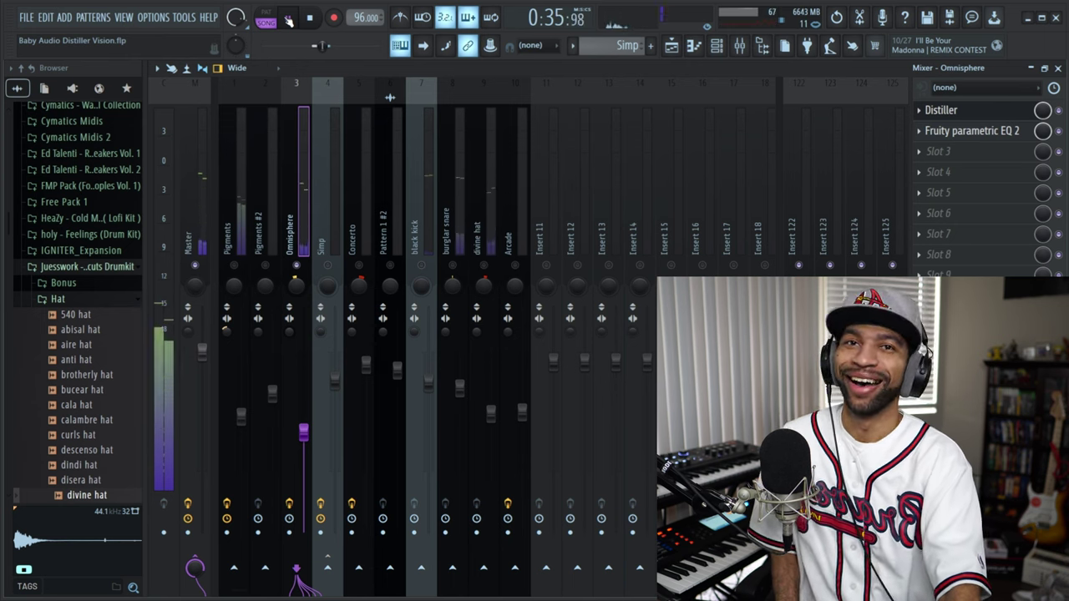
{"action": "left_click", "coordinate": [310, 20]}
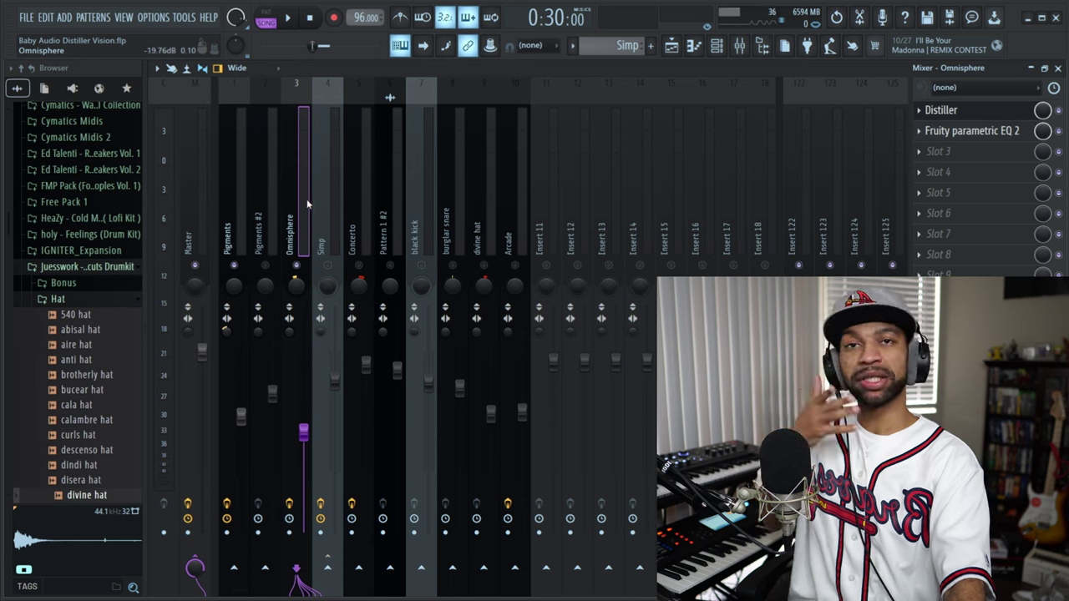
{"action": "left_click", "coordinate": [294, 18]}
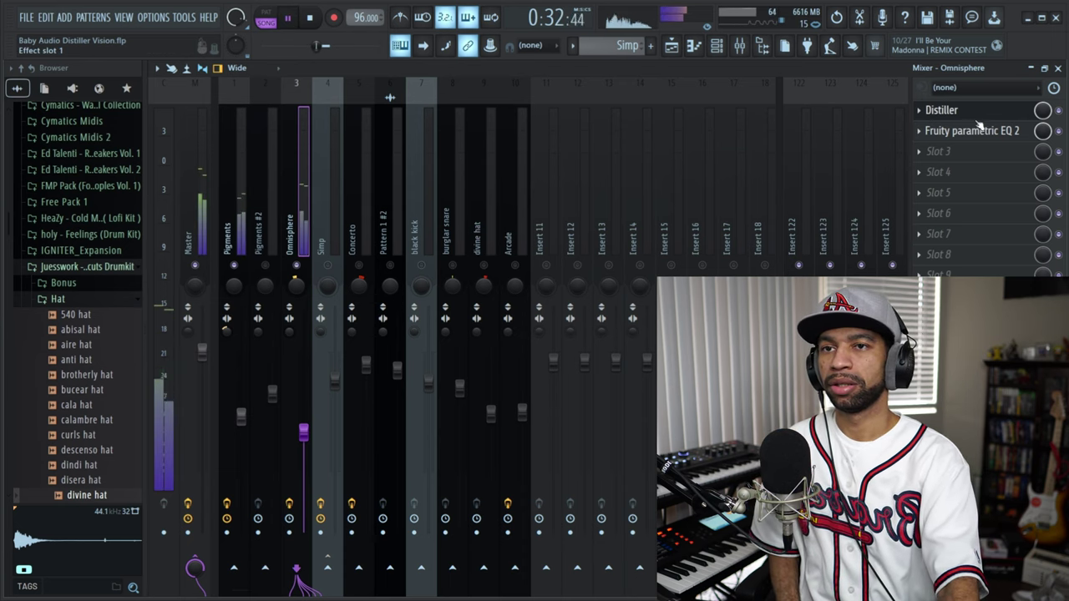
{"action": "left_click", "coordinate": [310, 18]}
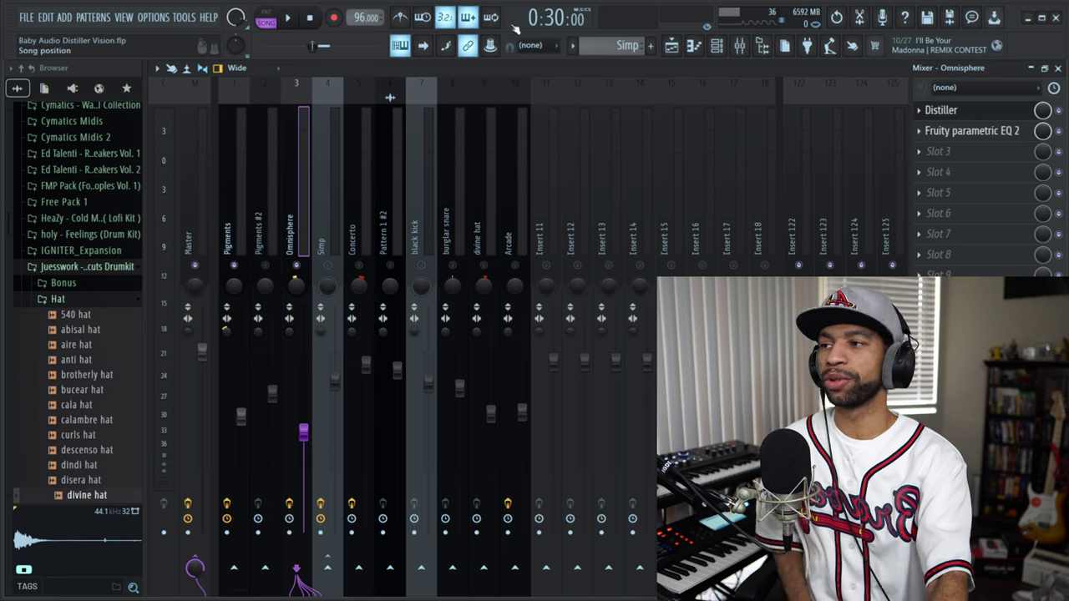
Open Distiller on the Omnisphere track and view the available distortion A types and filter types without changing them.
{"action": "left_click", "coordinate": [982, 112]}
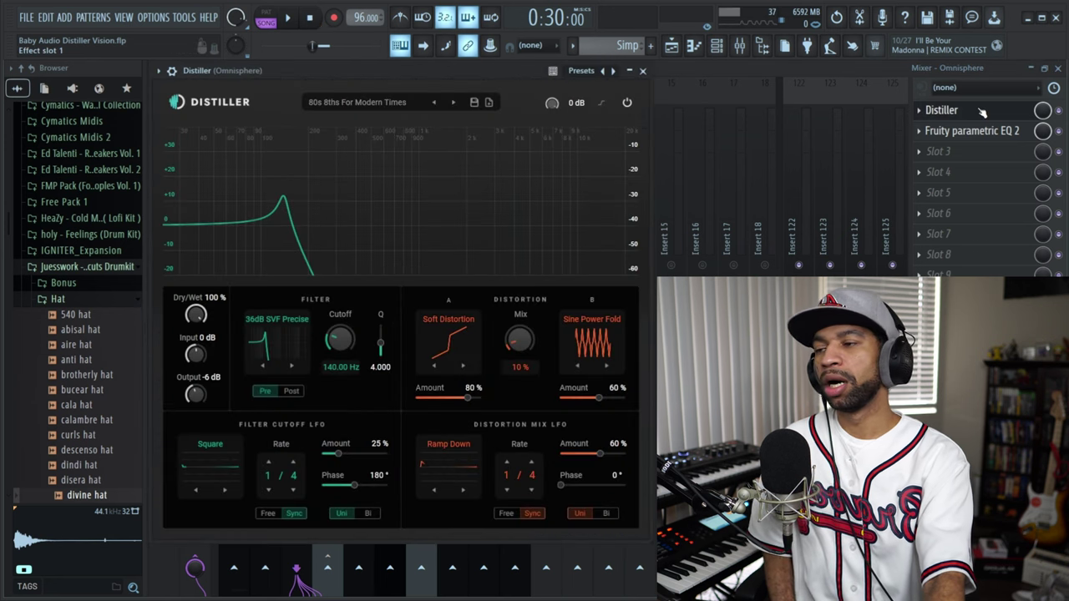
{"action": "left_click", "coordinate": [460, 336]}
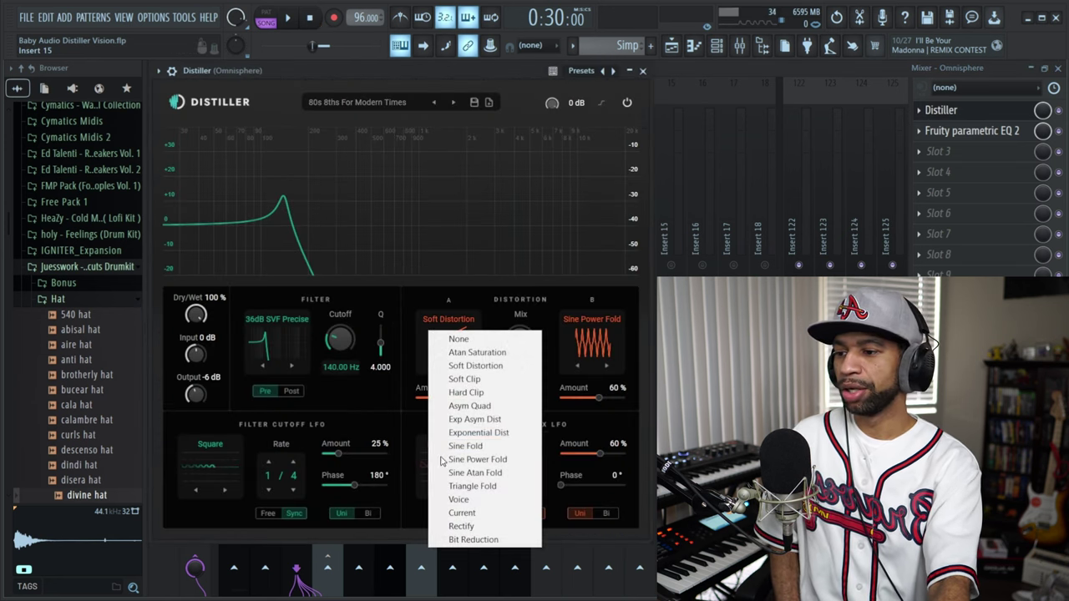
{"action": "left_click", "coordinate": [395, 292]}
{"action": "left_click", "coordinate": [292, 355]}
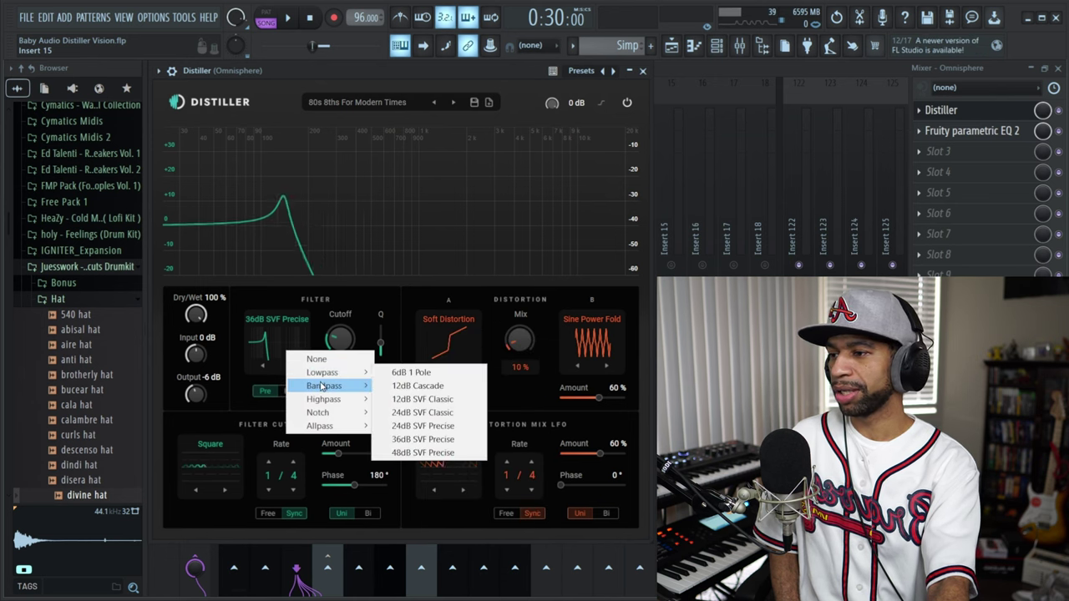
{"action": "mouse_move", "coordinate": [322, 386]}
{"action": "left_click", "coordinate": [184, 430]}
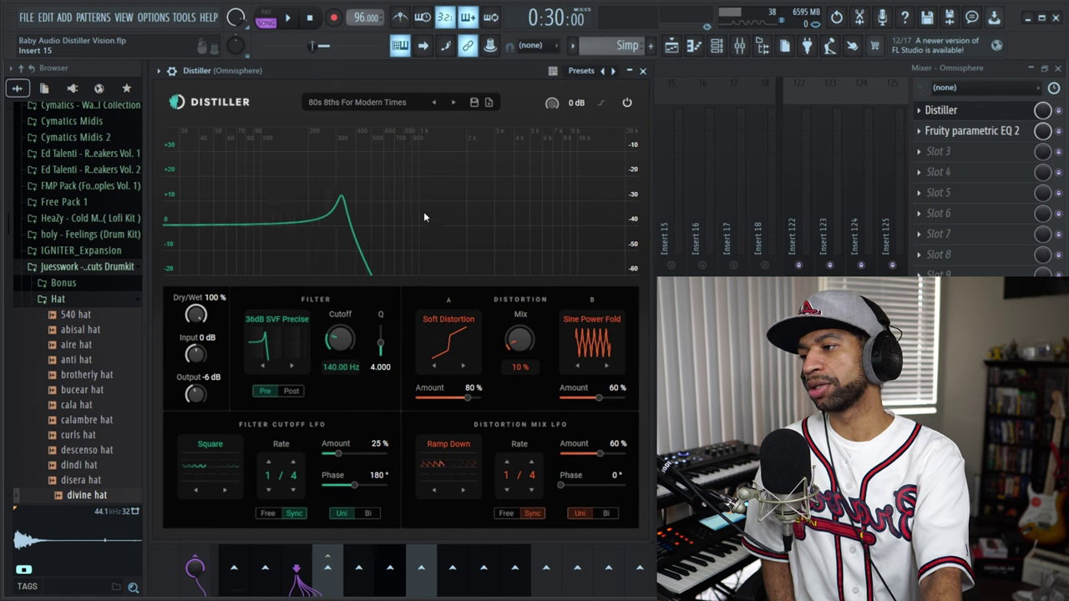
Browse Distiller's Diginoiz presets and choose 80s 8ths For Modern Times.
{"action": "left_click", "coordinate": [392, 103]}
{"action": "mouse_move", "coordinate": [426, 109]}
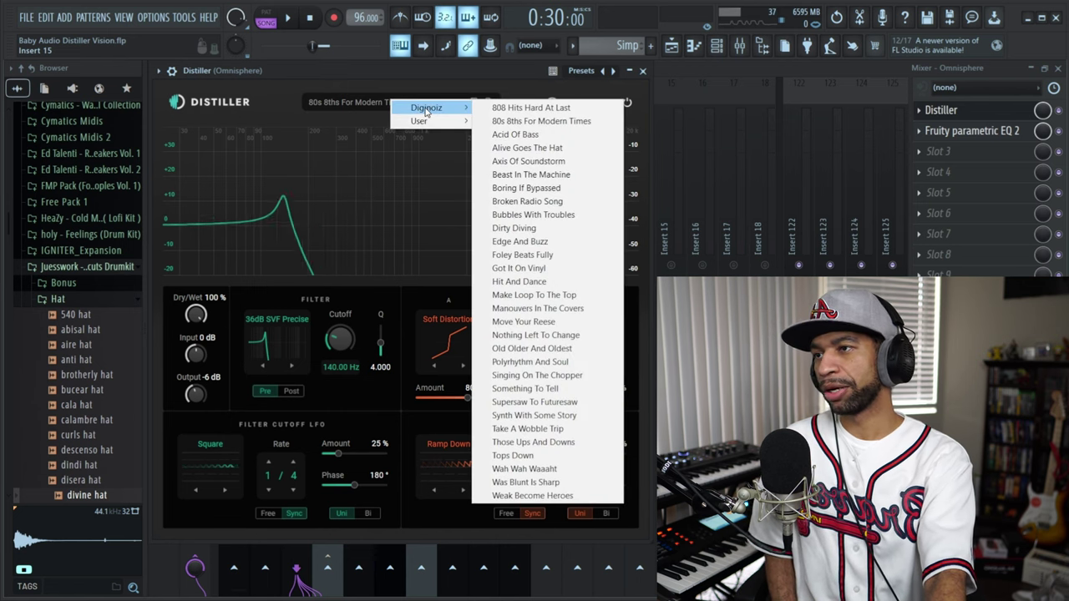
{"action": "left_click", "coordinate": [494, 121]}
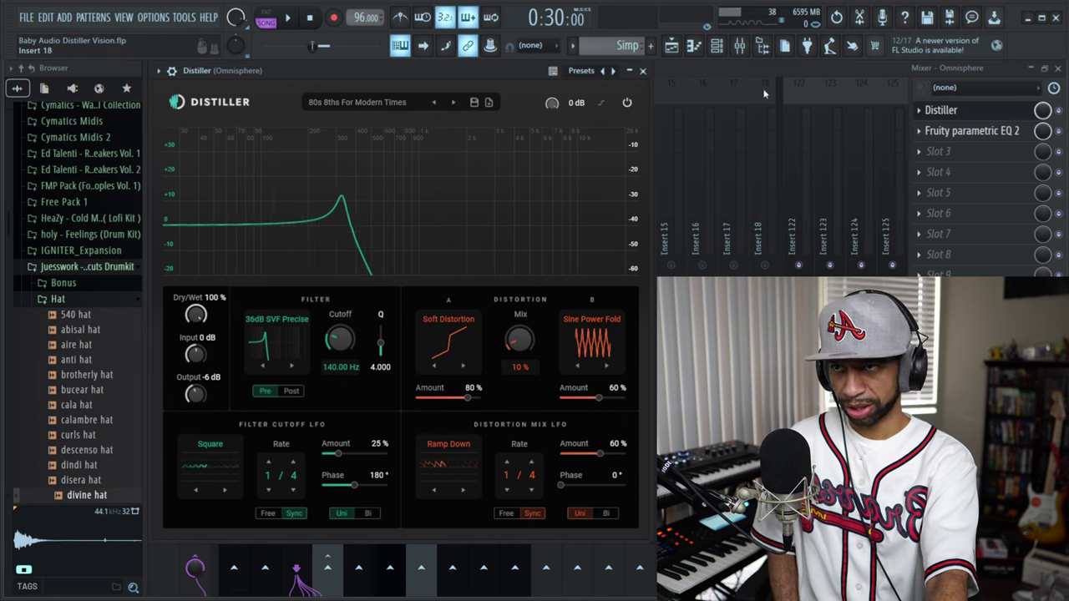
Bypass Distiller within the plugin, play the section to hear the dry Omnisphere sound, stop playback and turn the bypass off.
{"action": "left_click", "coordinate": [628, 102]}
{"action": "key", "text": "space"}
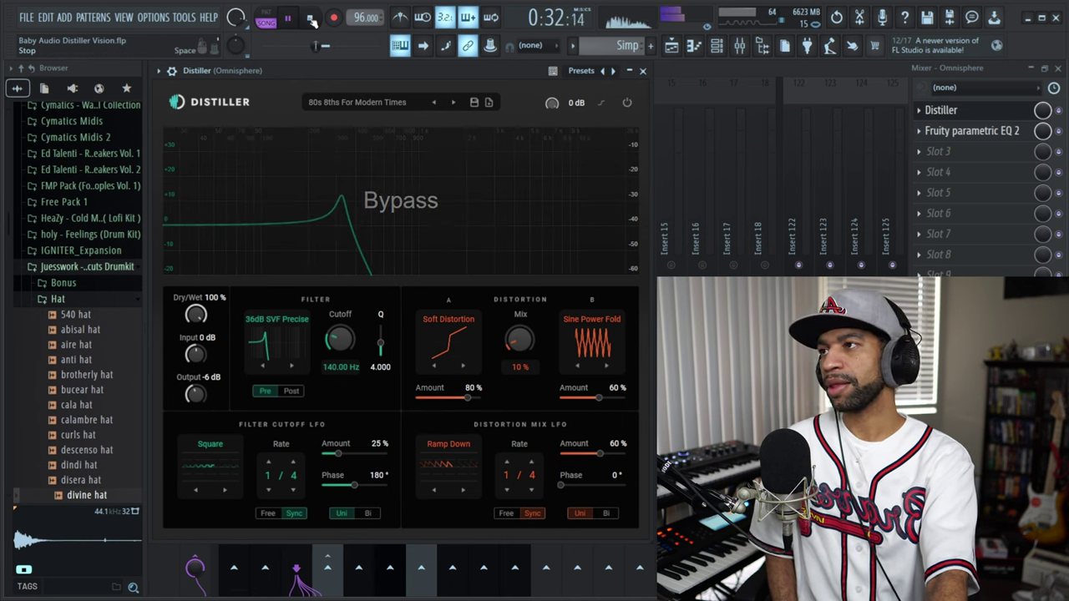
{"action": "left_click", "coordinate": [311, 19]}
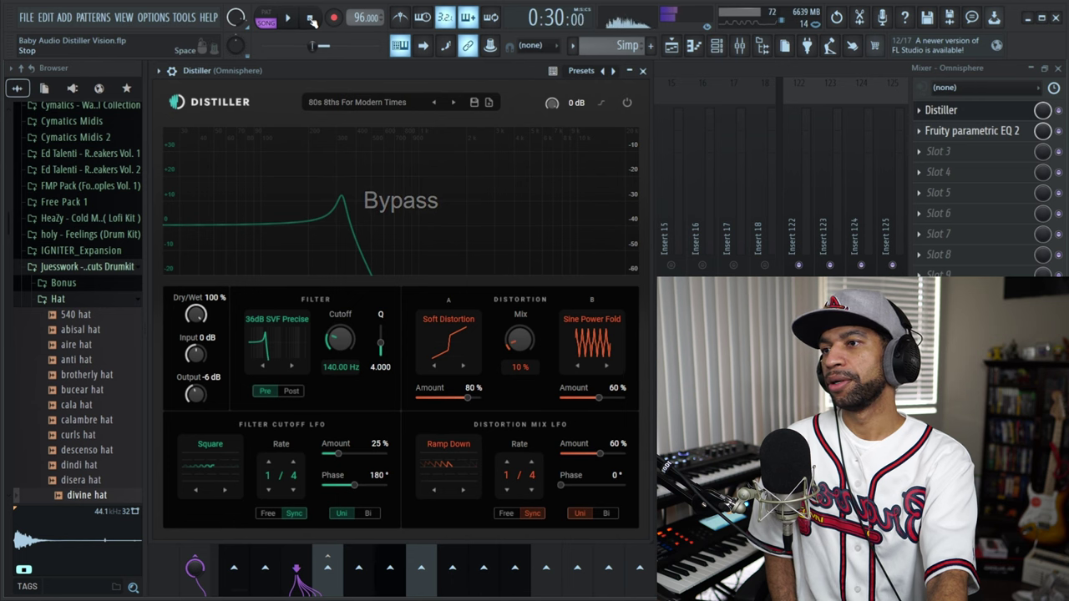
{"action": "left_click", "coordinate": [626, 102]}
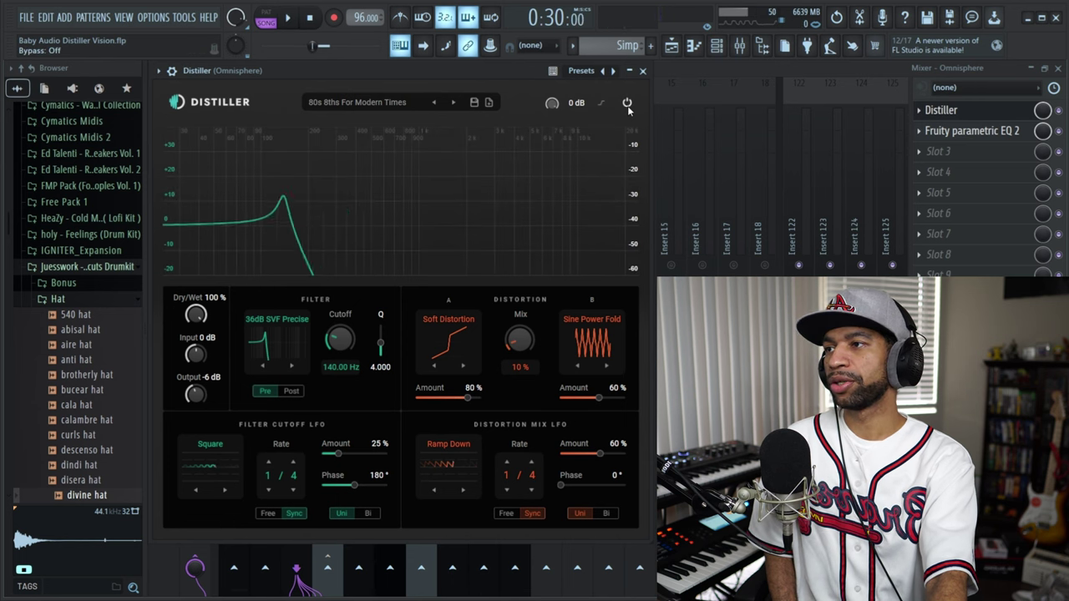
Audition Distiller's Acid Of Bass, Alive Goes The Hat and Axis Of Soundstorm presets during playback, stop and close the plugin.
{"action": "left_click", "coordinate": [452, 101]}
{"action": "key", "text": "space"}
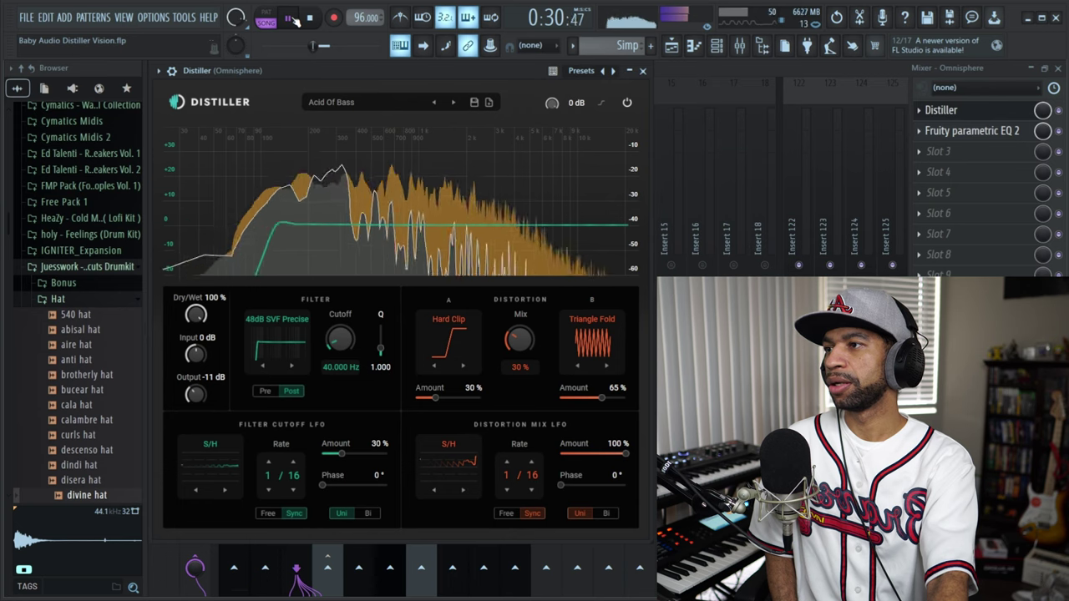
{"action": "left_click", "coordinate": [452, 102]}
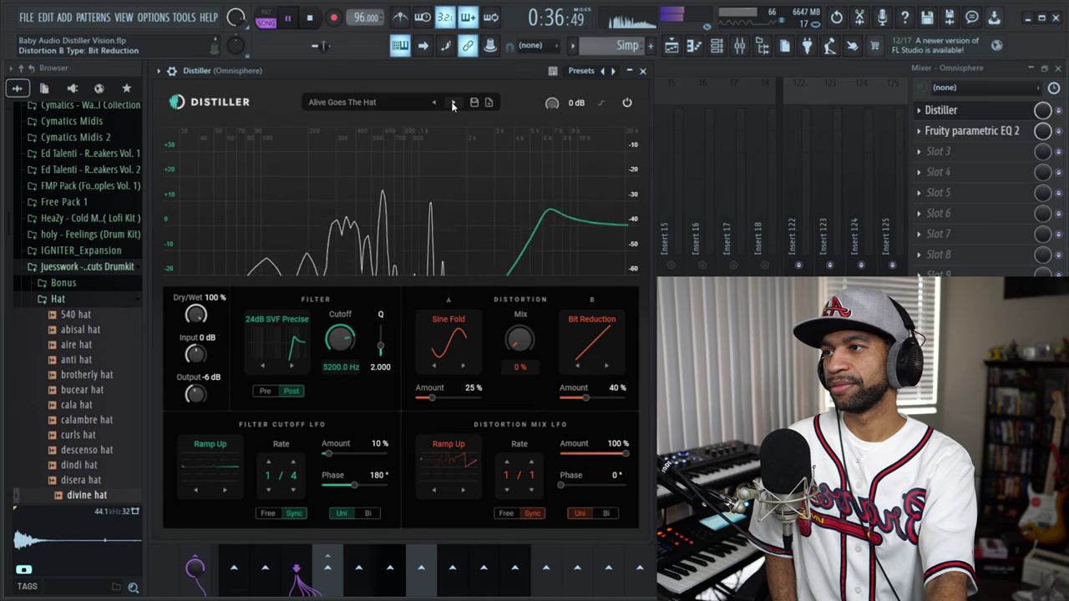
{"action": "left_click", "coordinate": [452, 102]}
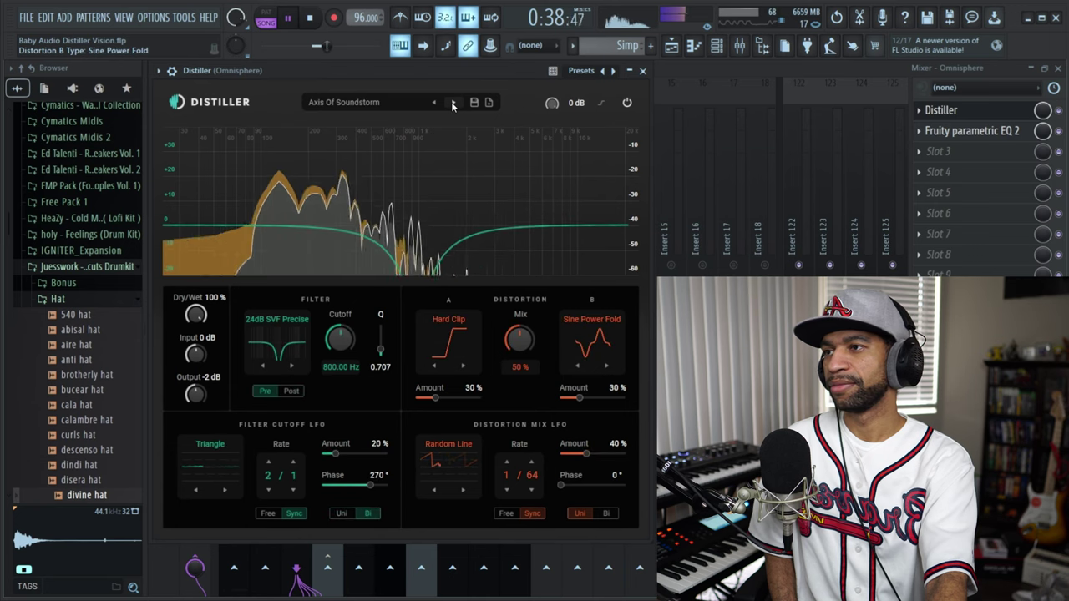
{"action": "key", "text": "space"}
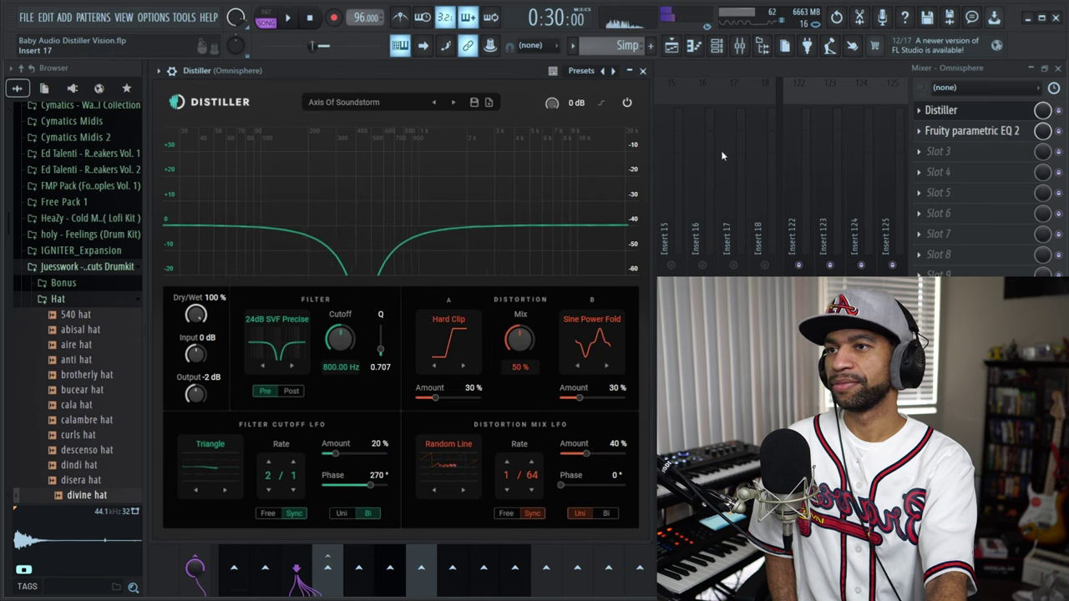
{"action": "left_click", "coordinate": [668, 64]}
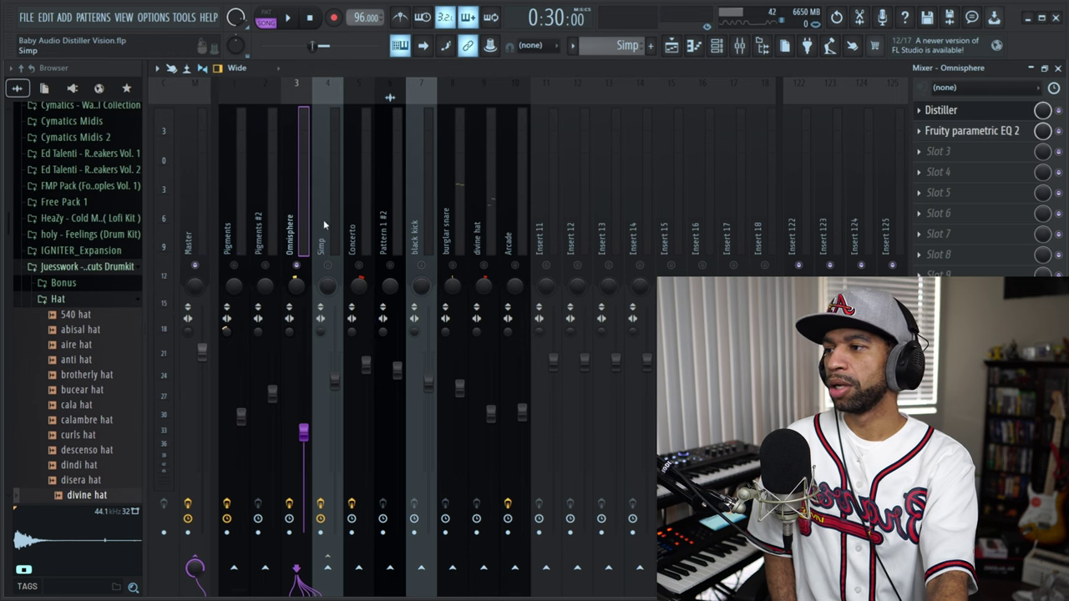
Restart playback and audition Distiller's successive presets from Beast In The Machine through Edge And Buzz on the Omnisphere track, ending with playback stopped.
{"action": "left_click", "coordinate": [285, 18]}
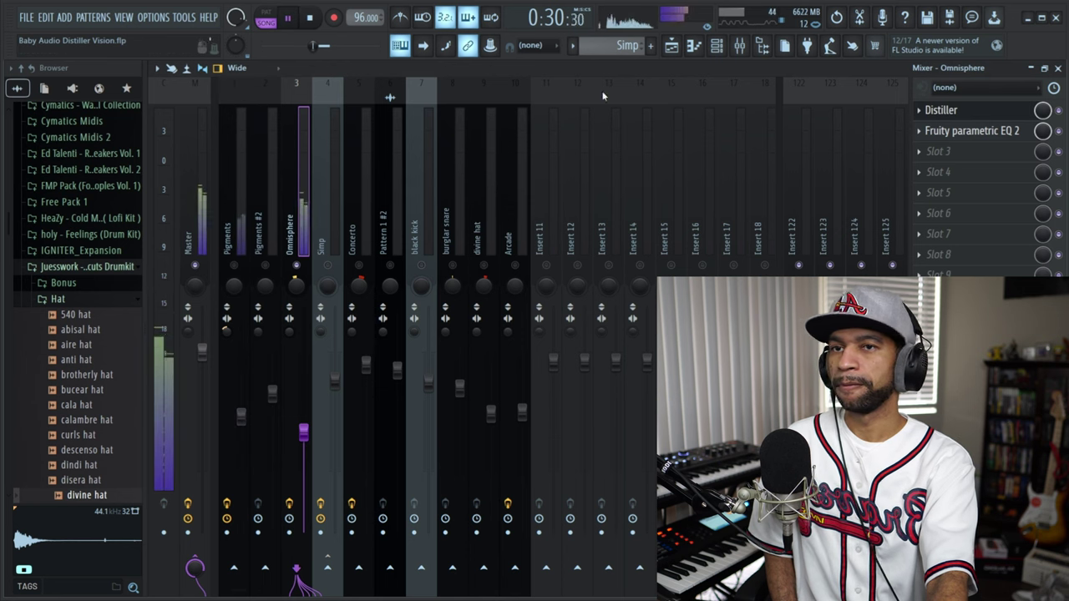
{"action": "left_click", "coordinate": [964, 113]}
{"action": "left_click", "coordinate": [454, 102]}
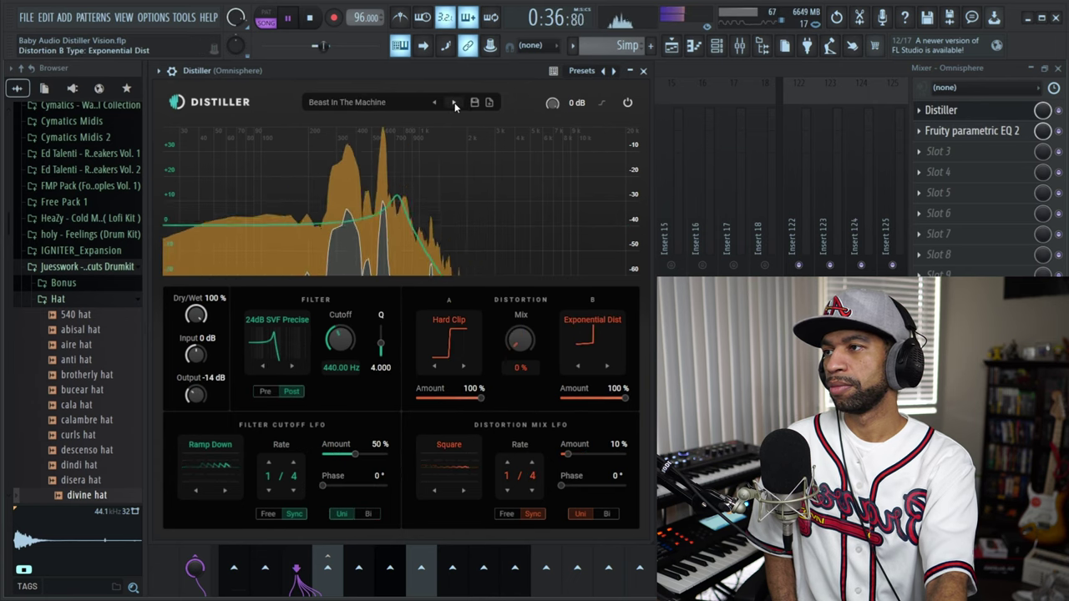
{"action": "left_click", "coordinate": [454, 102]}
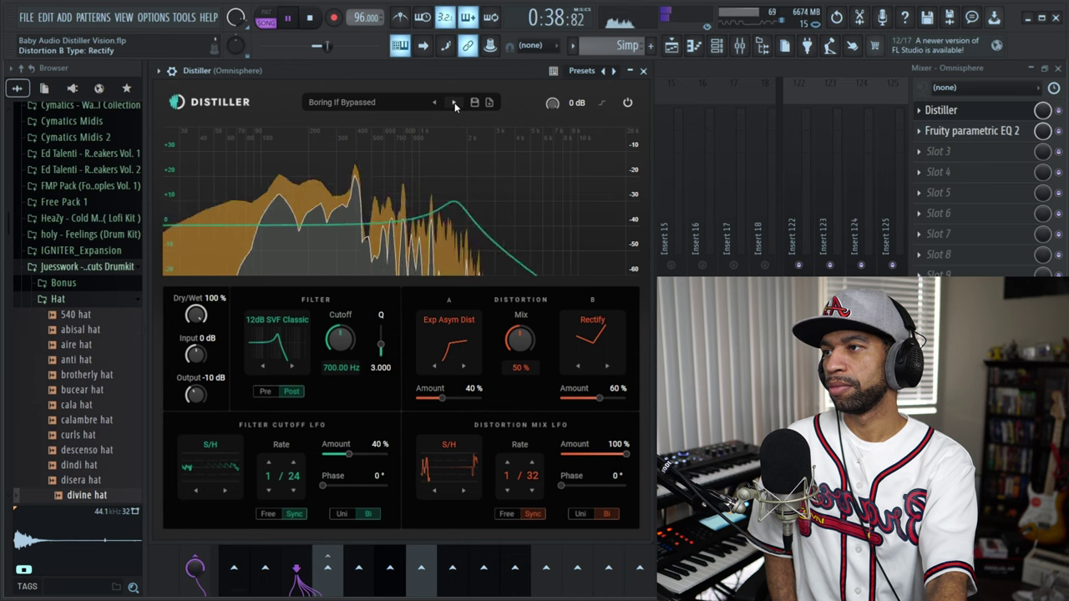
{"action": "left_click", "coordinate": [454, 102]}
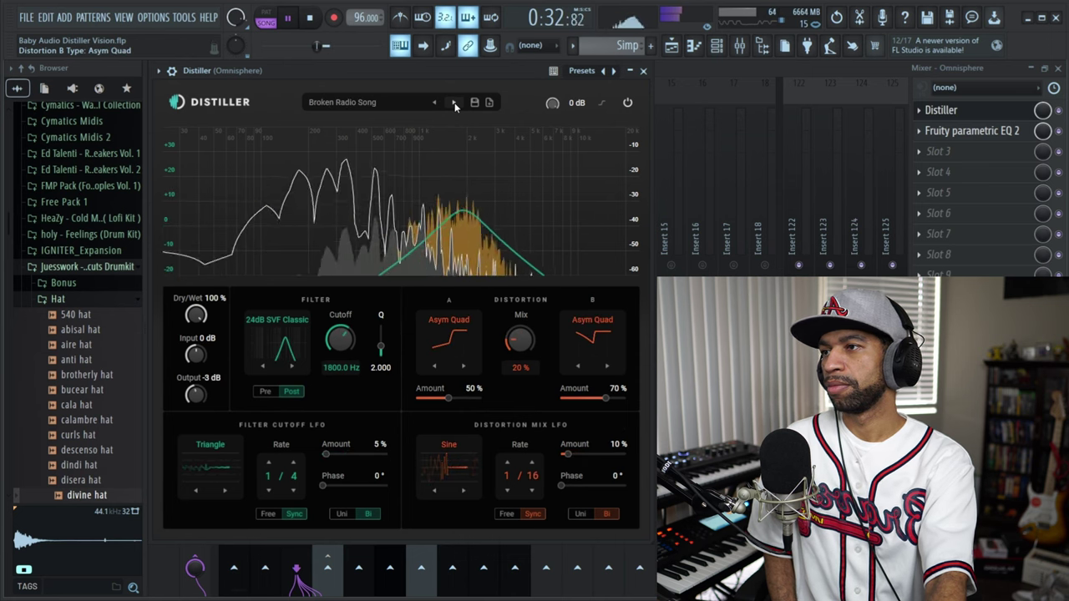
{"action": "left_click", "coordinate": [454, 102]}
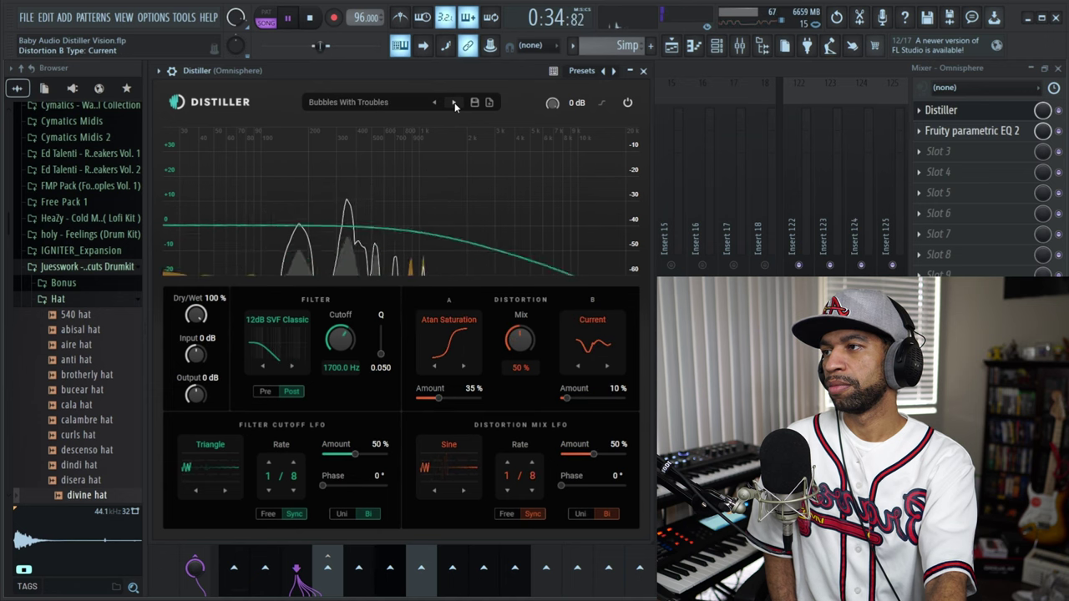
{"action": "left_click", "coordinate": [455, 102]}
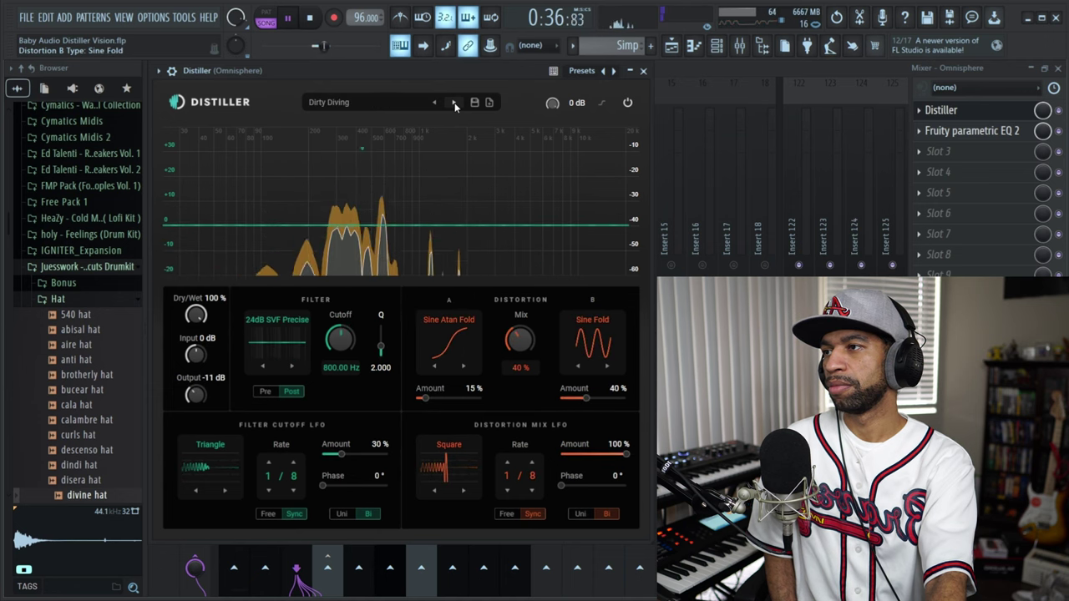
{"action": "left_click", "coordinate": [454, 102]}
{"action": "left_click", "coordinate": [309, 18]}
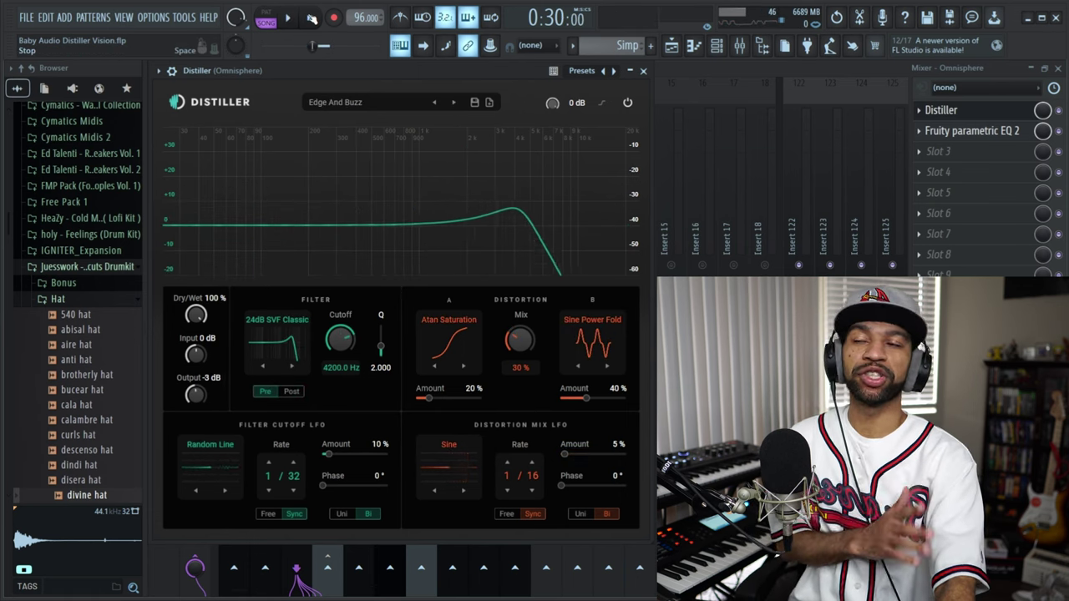
Load the 80s 8ths For Modern Times preset on the Omnisphere track's Distiller and close the plugin.
{"action": "left_click", "coordinate": [332, 102]}
{"action": "mouse_move", "coordinate": [368, 112]}
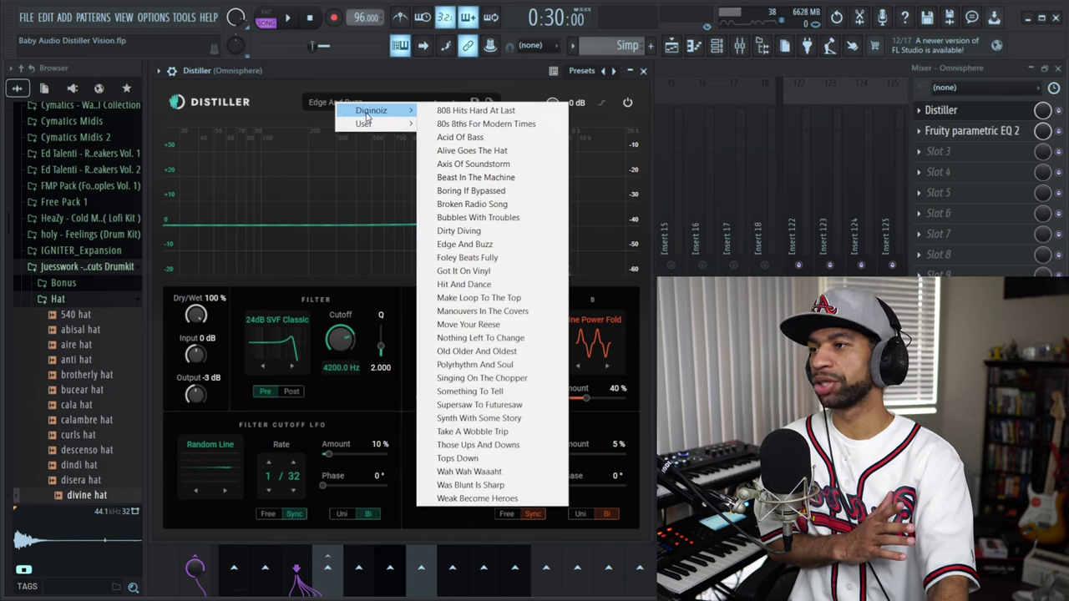
{"action": "left_click", "coordinate": [499, 124]}
{"action": "left_click", "coordinate": [643, 70]}
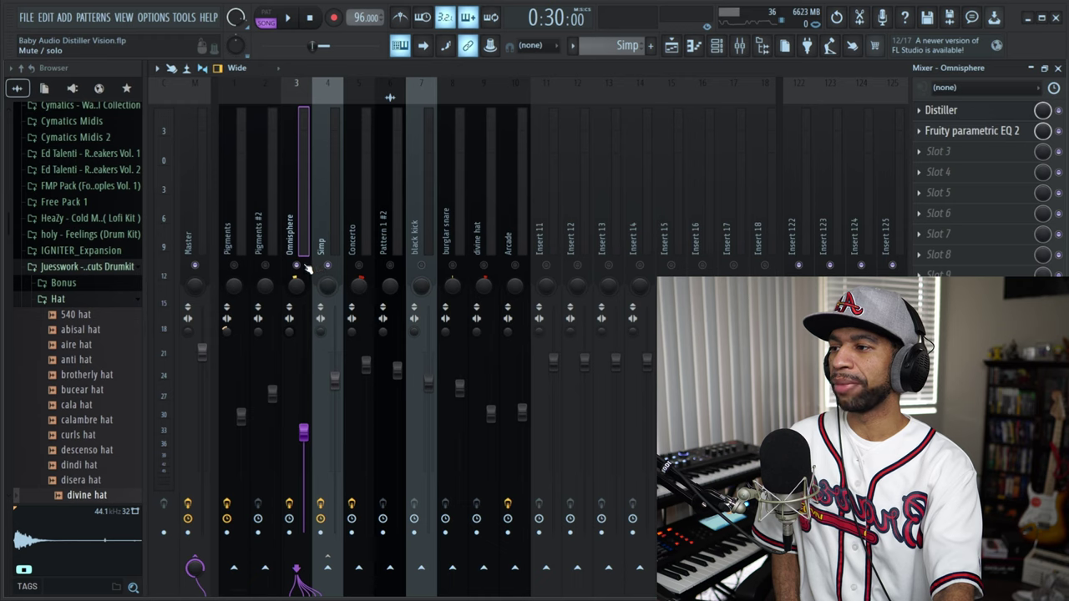
Select bars 17 to 21 in the playlist as the playback range and return to the mixer.
{"action": "left_click", "coordinate": [672, 47]}
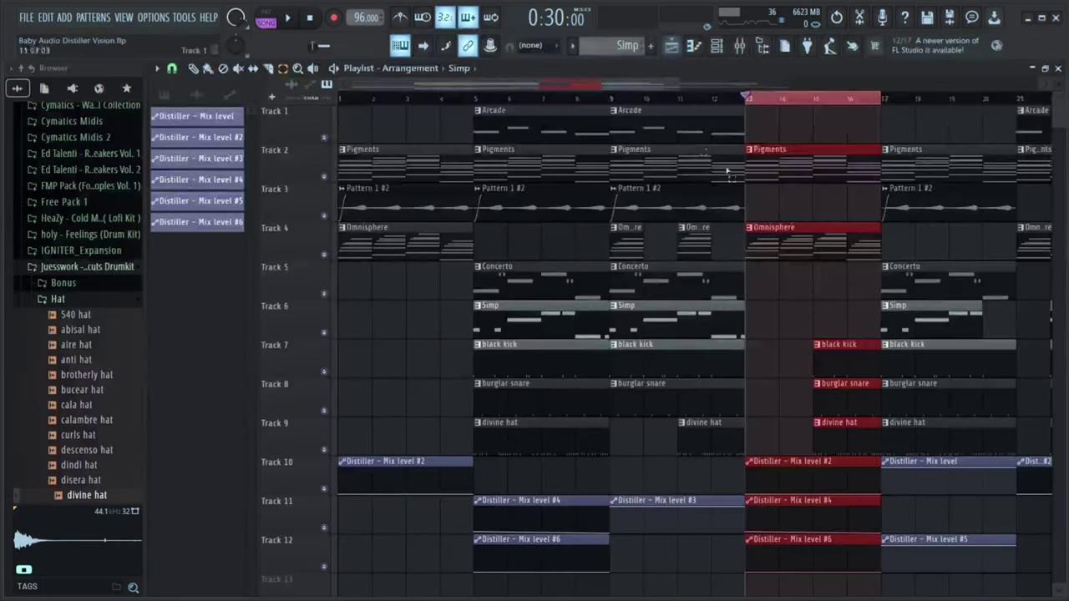
{"action": "left_click_drag", "start_coordinate": [883, 101], "coordinate": [1016, 104]}
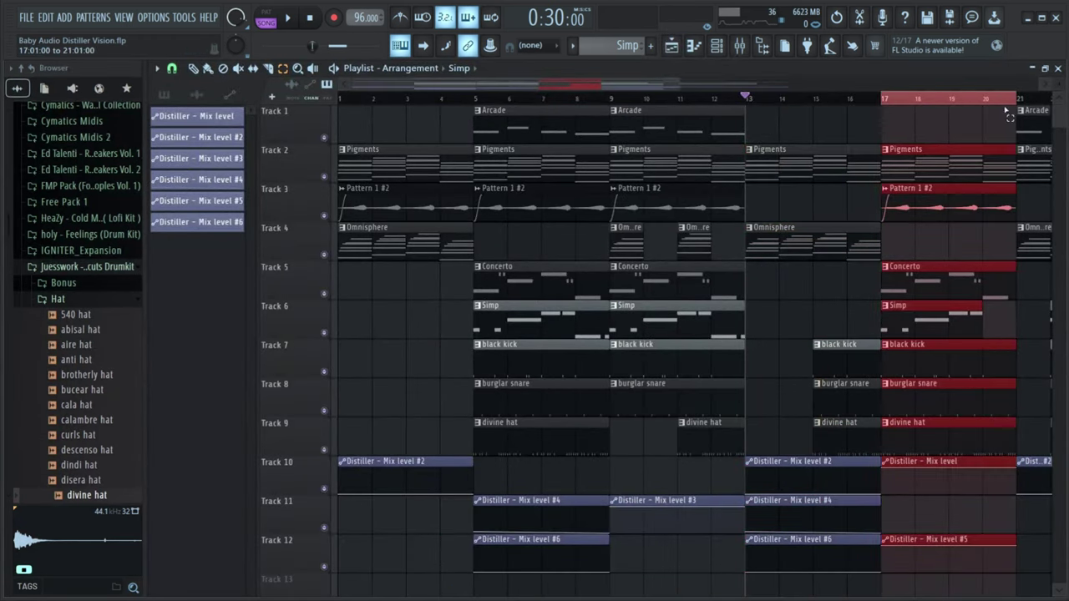
{"action": "left_click", "coordinate": [723, 50]}
{"action": "left_click", "coordinate": [739, 47]}
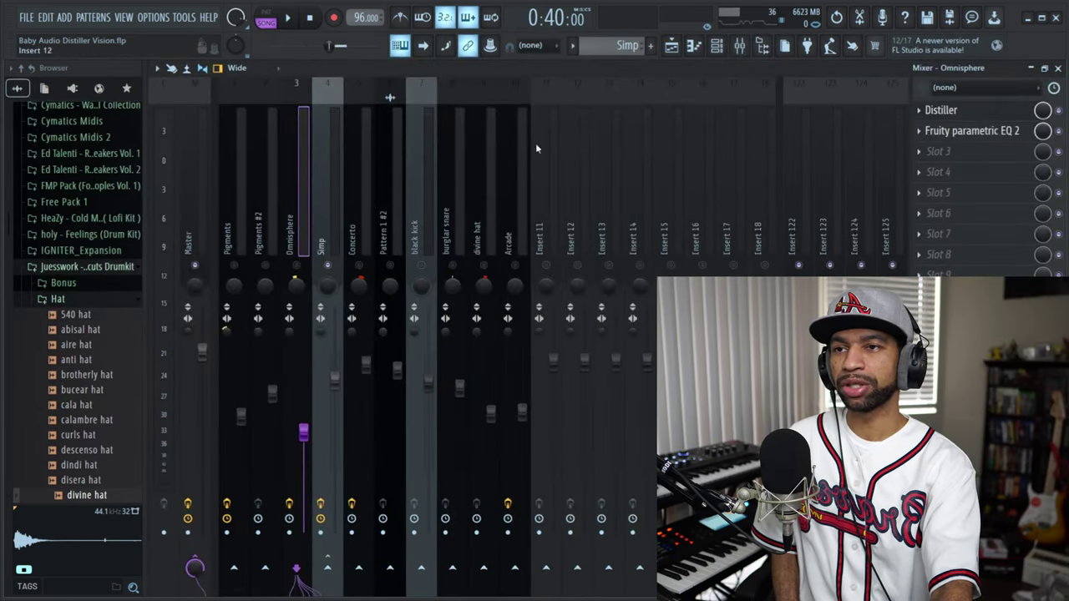
Play the selected section with Distiller disabled on the Simp track, and switch the effect back on.
{"action": "left_click", "coordinate": [323, 221]}
{"action": "left_click", "coordinate": [288, 17]}
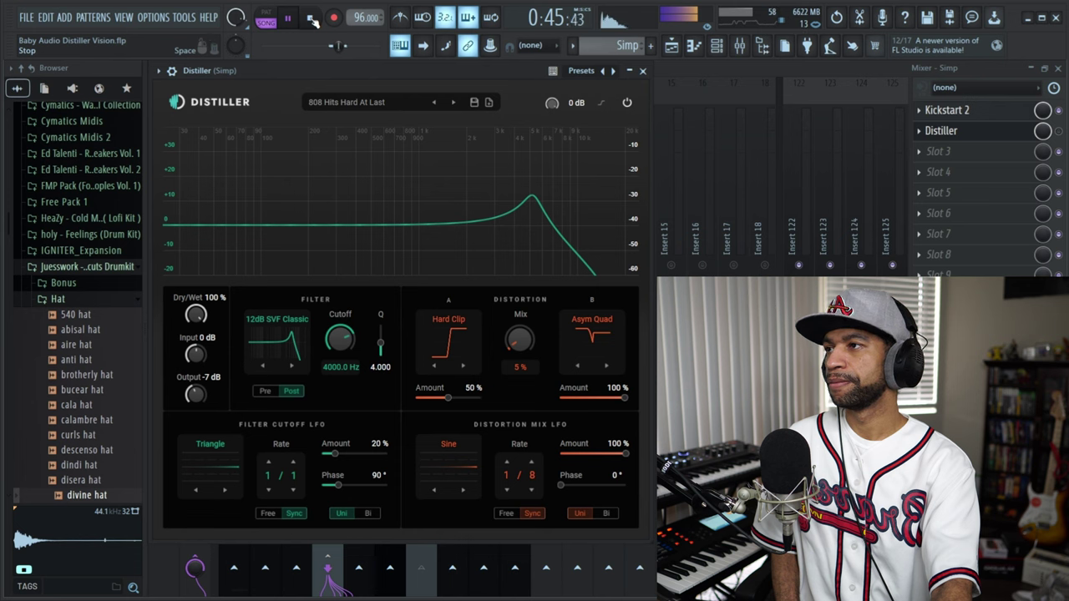
{"action": "left_click", "coordinate": [1056, 136]}
Play the section with the Simp track's Distiller enabled, view the plugin during playback, and stop and close it.
{"action": "left_click", "coordinate": [284, 18]}
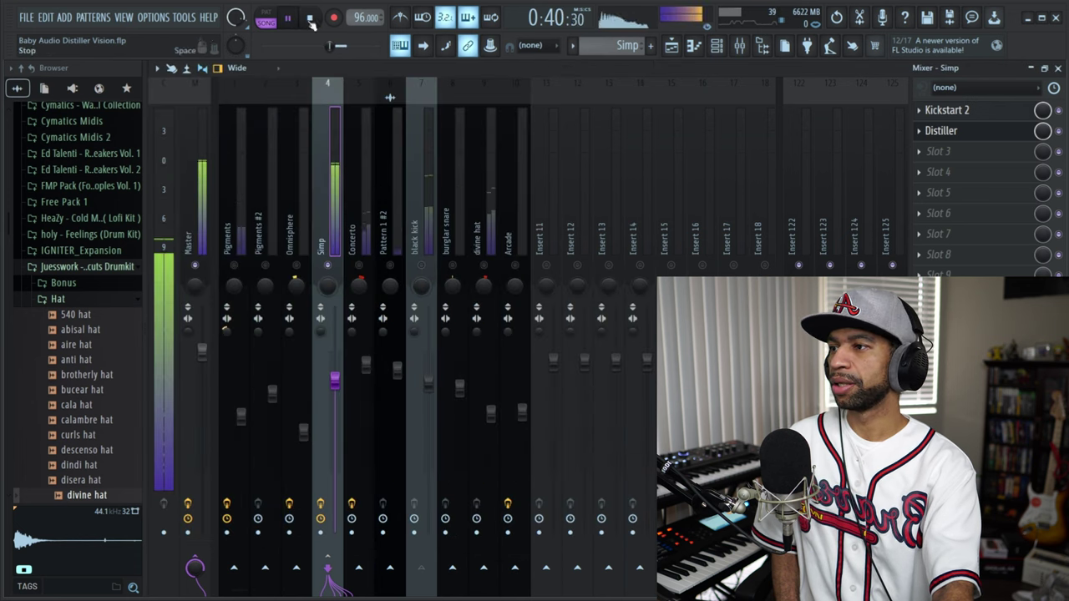
{"action": "left_click", "coordinate": [1000, 136]}
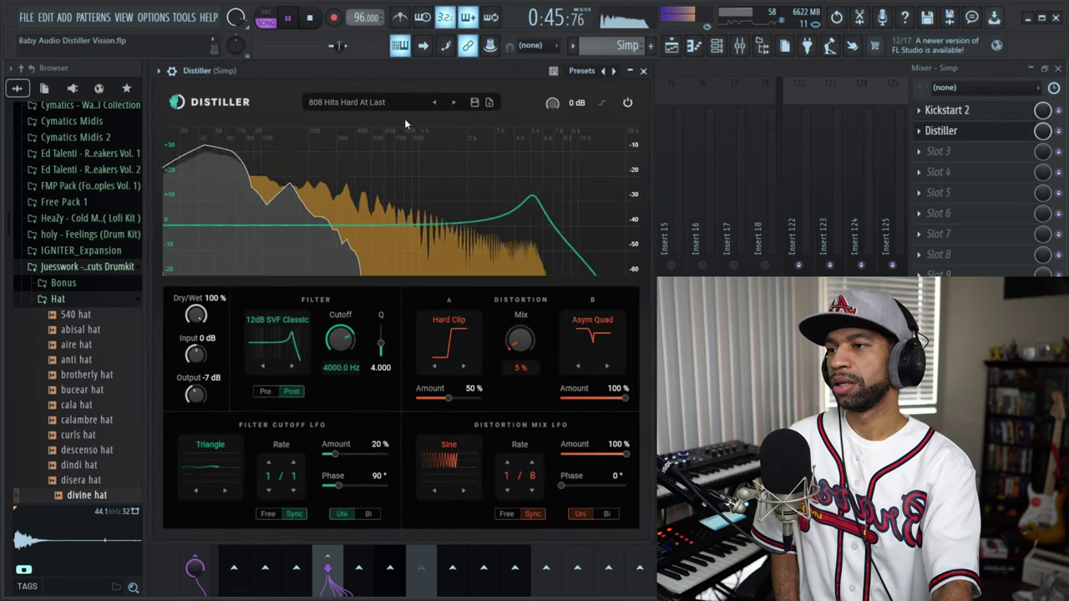
{"action": "left_click", "coordinate": [311, 20]}
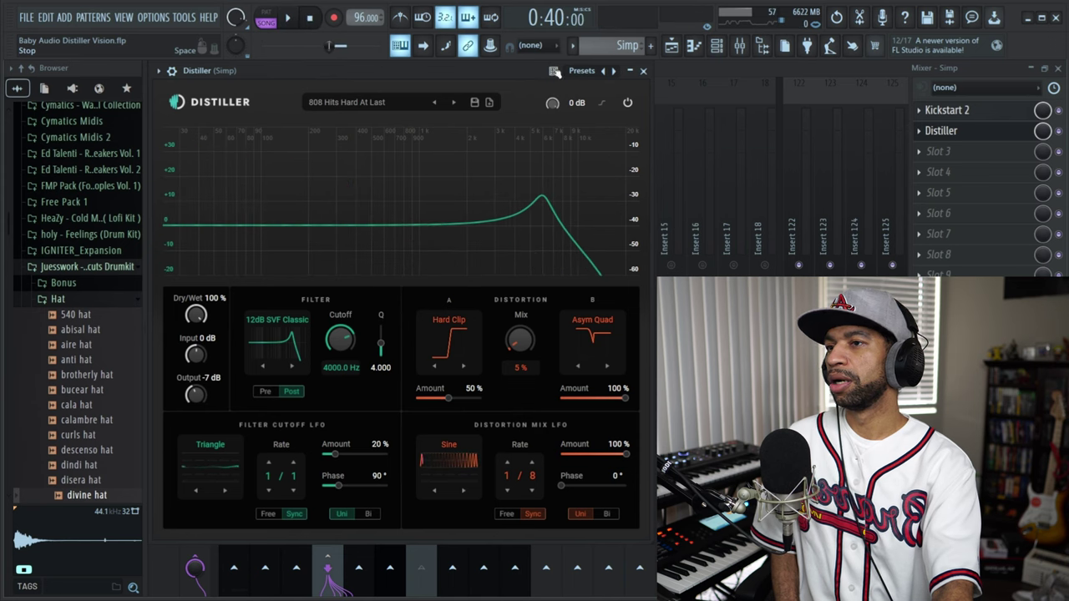
{"action": "left_click", "coordinate": [643, 70]}
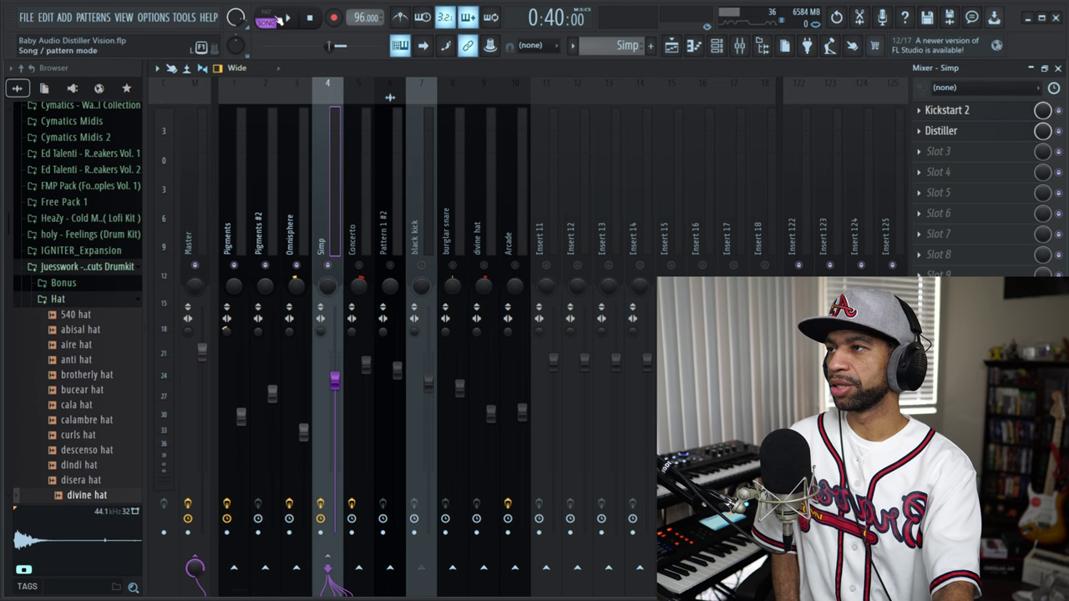
Play the selected section with all tracks active, and again with the Concerto track soloed and its Distiller disabled.
{"action": "left_click", "coordinate": [286, 18]}
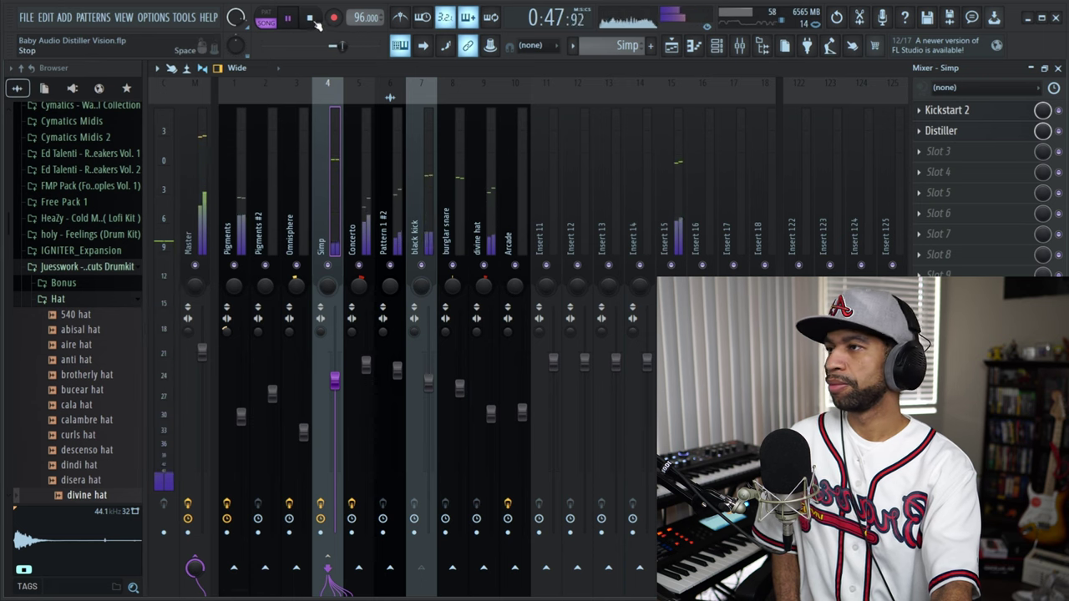
{"action": "left_click", "coordinate": [317, 22]}
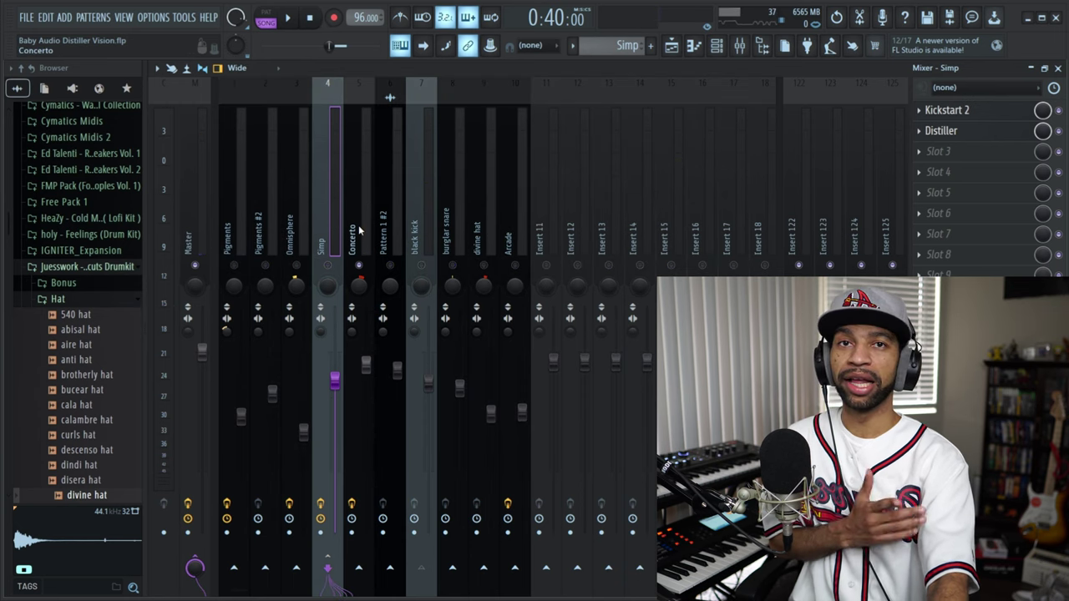
{"action": "left_click", "coordinate": [358, 231]}
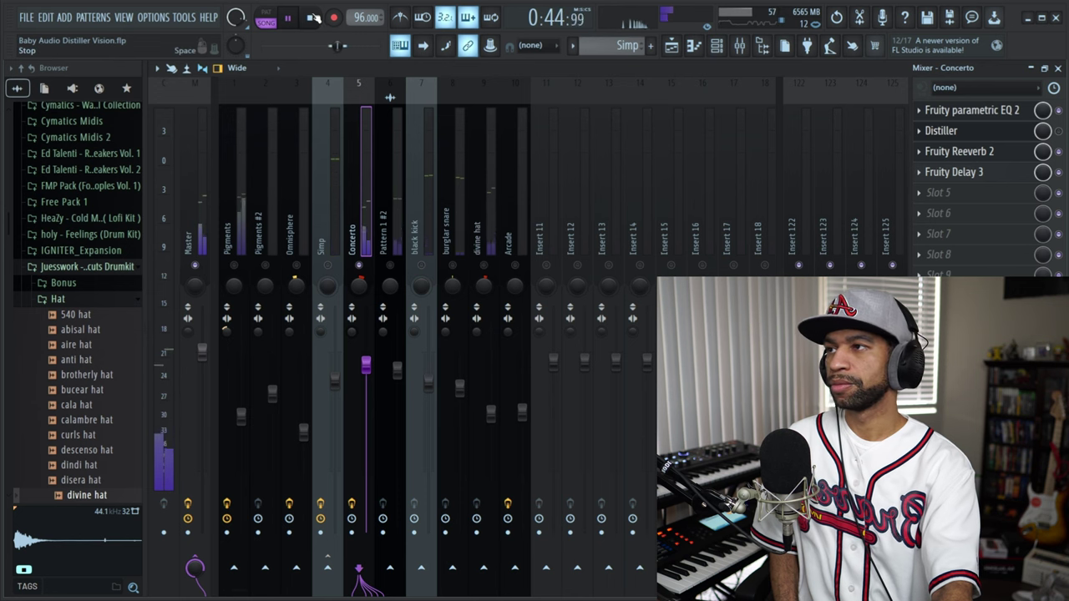
{"action": "key", "text": "space"}
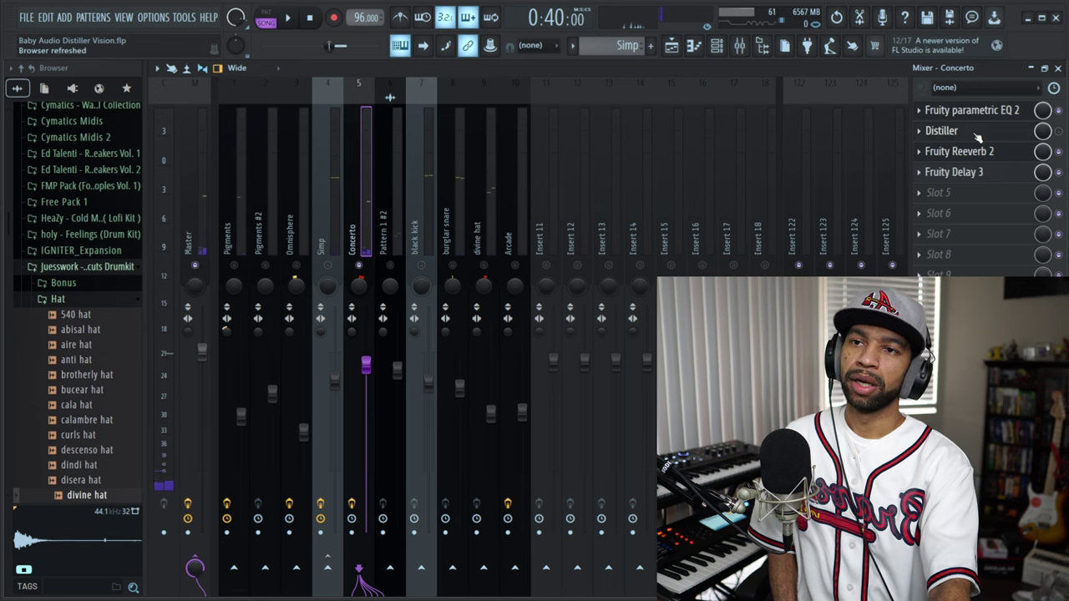
Switch Distiller back on for the Concerto track and open its plugin window clear of the insert list.
{"action": "left_click", "coordinate": [978, 133]}
{"action": "left_click", "coordinate": [884, 133]}
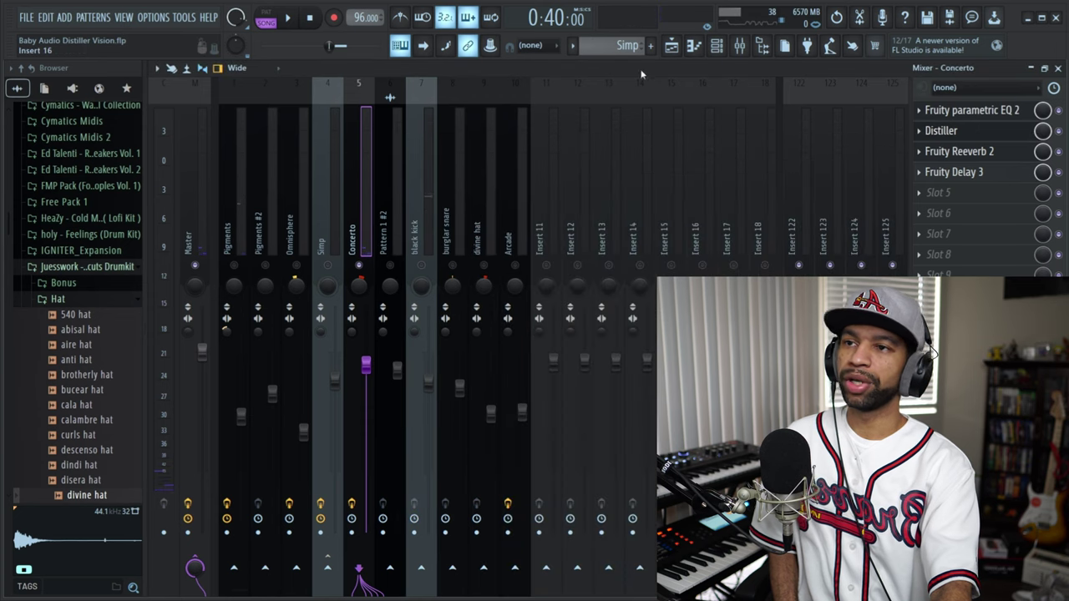
{"action": "left_click", "coordinate": [959, 134]}
{"action": "left_click_drag", "start_coordinate": [761, 120], "coordinate": [490, 72]}
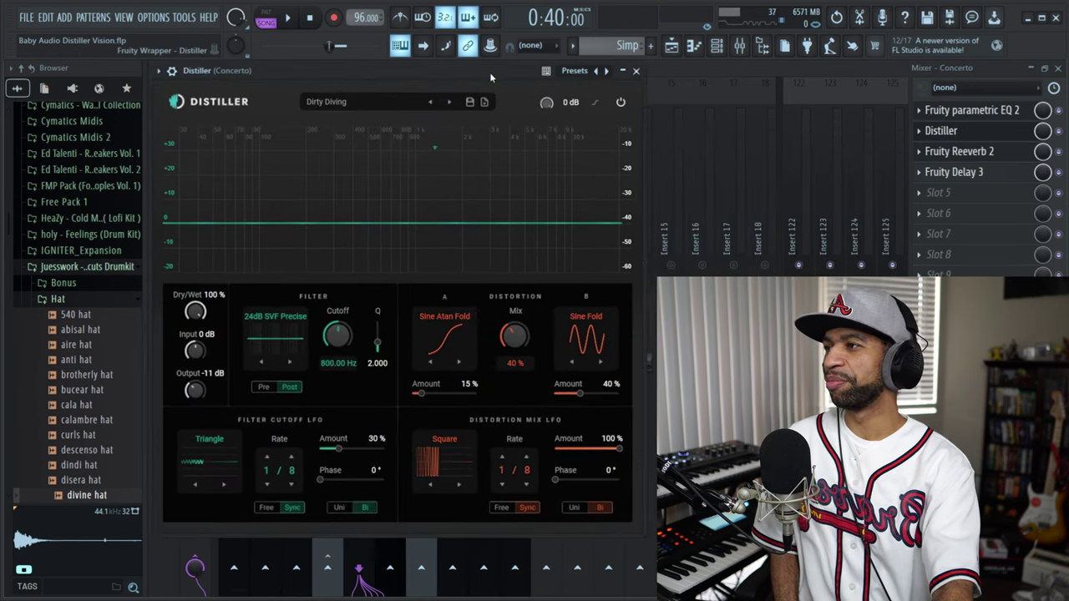
Play the section with the Dirty Diving preset active on the Concerto track, stop, and close Distiller.
{"action": "left_click", "coordinate": [288, 21]}
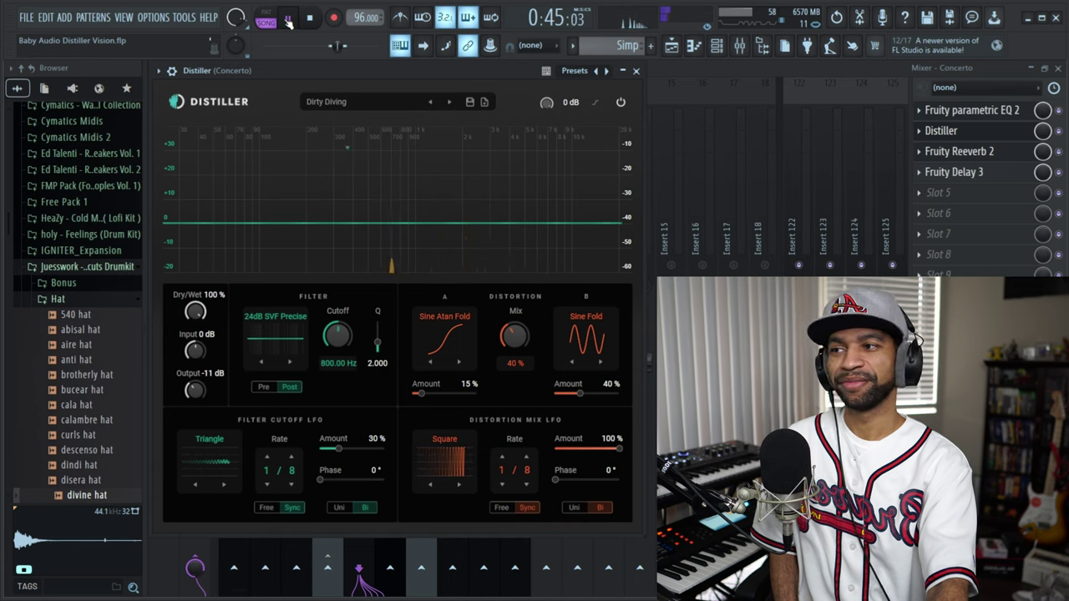
{"action": "left_click", "coordinate": [314, 19]}
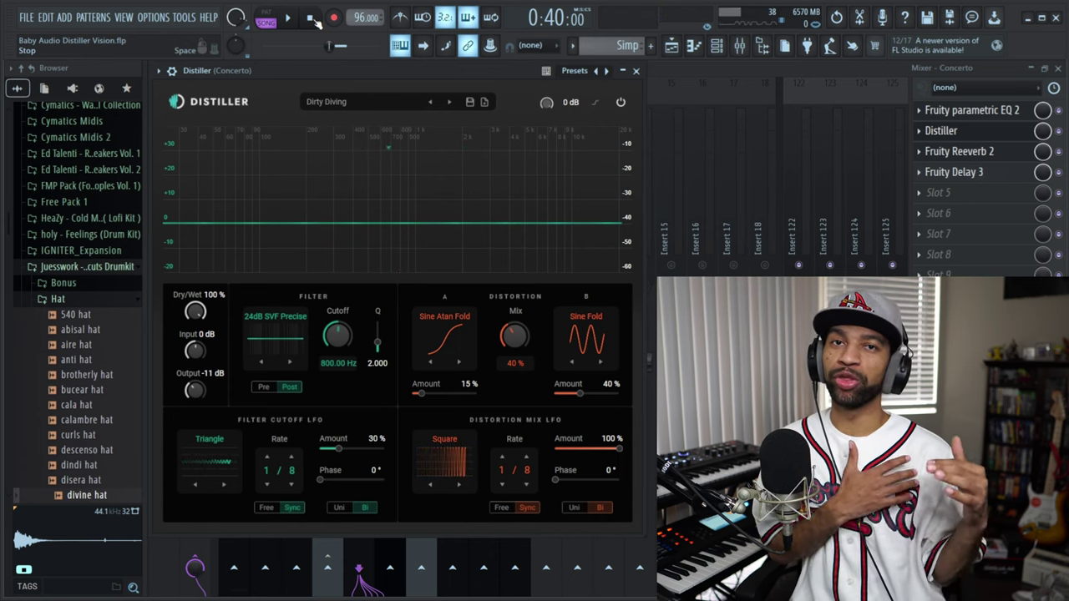
{"action": "left_click", "coordinate": [635, 71]}
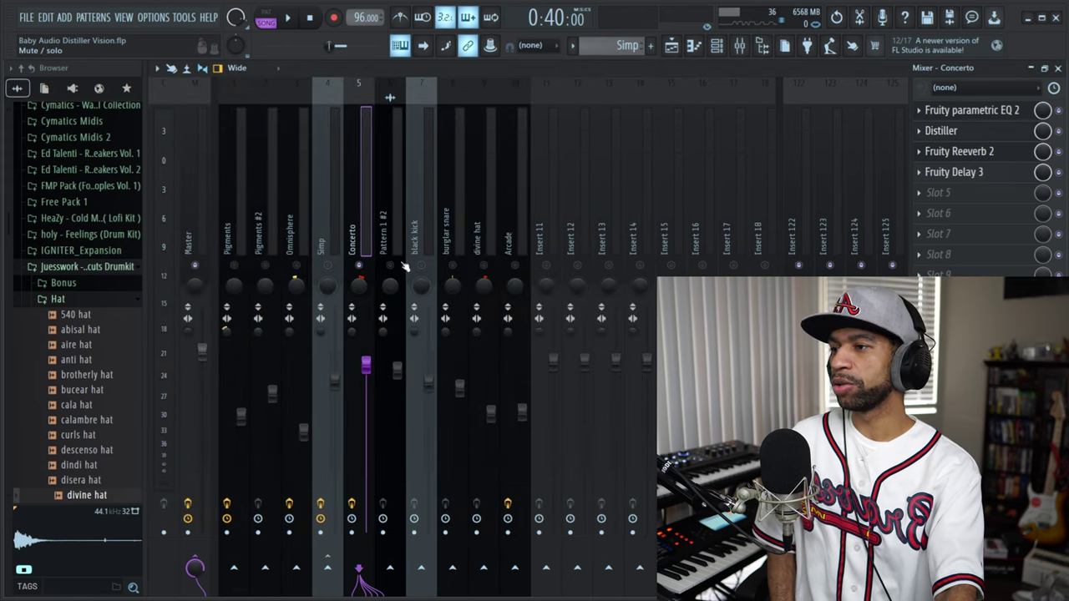
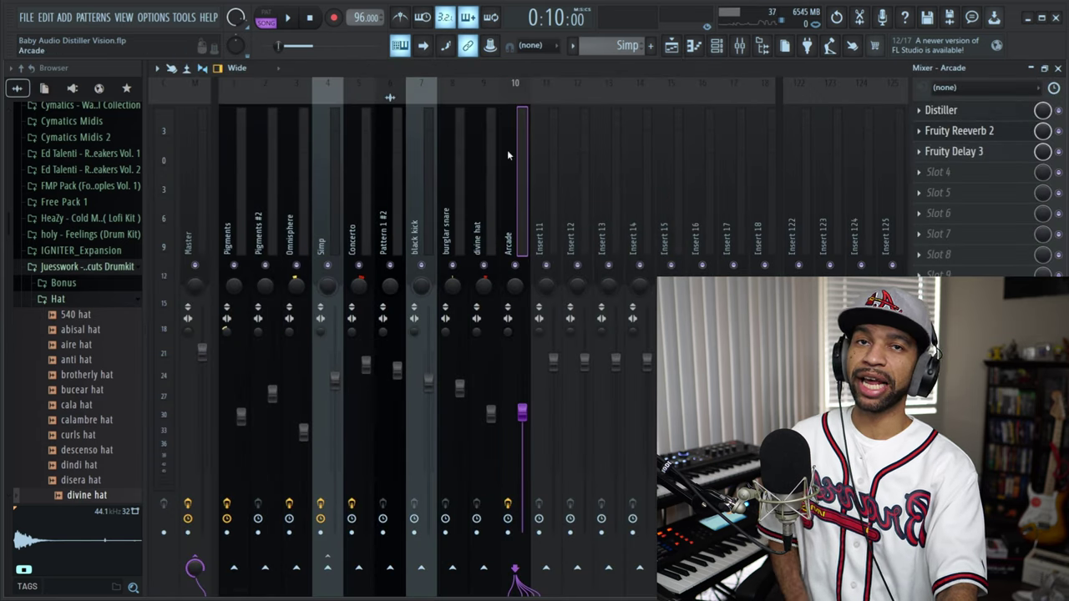
Show the playlist and play the selected range from bar 5 to bar 13, and stop playback.
{"action": "key", "text": "F5"}
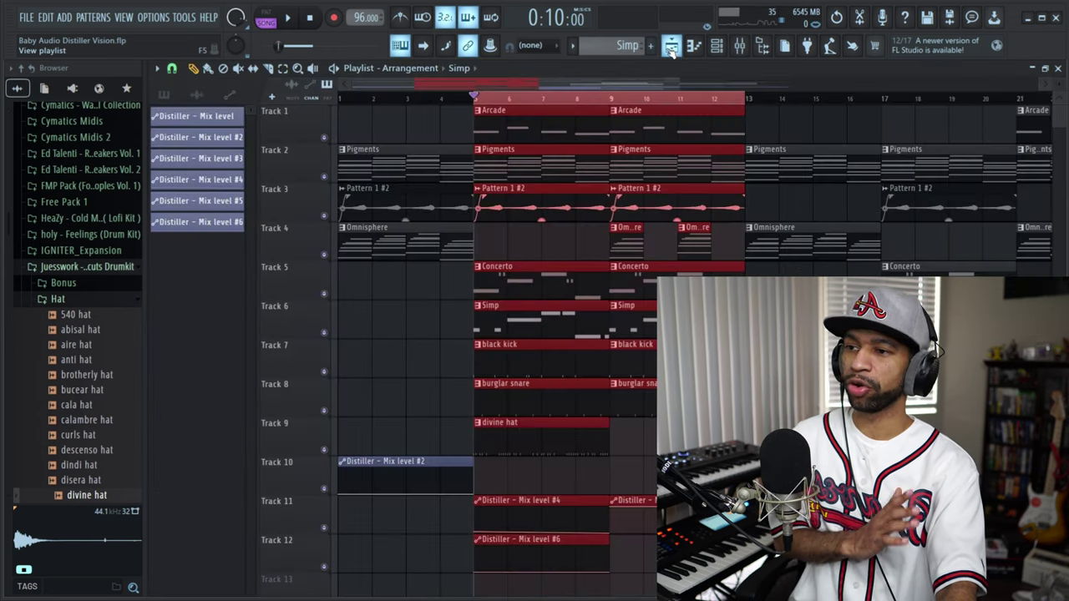
{"action": "left_click", "coordinate": [297, 20]}
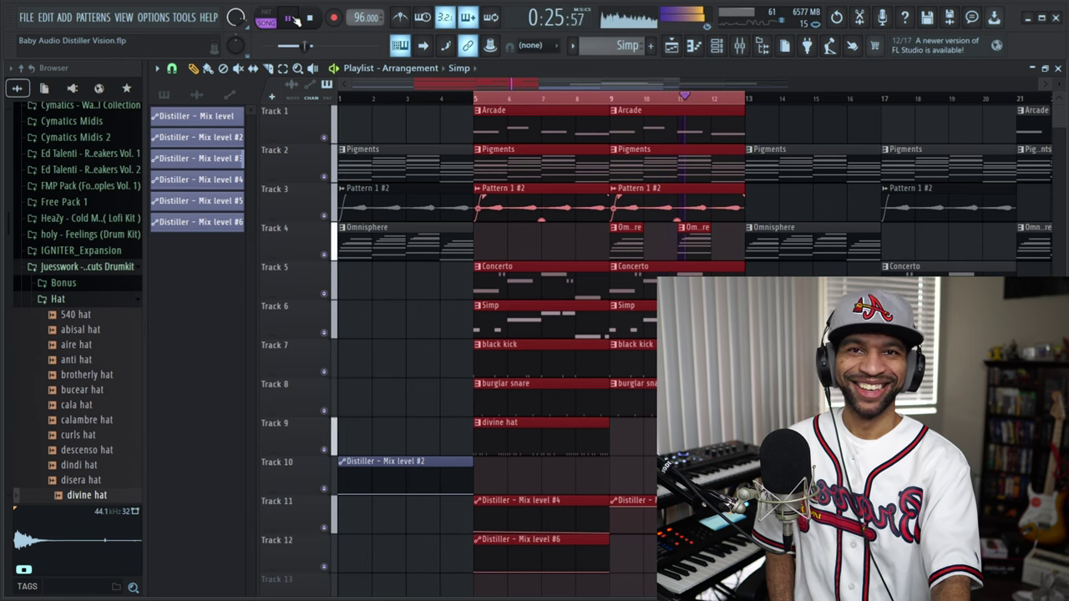
{"action": "left_click", "coordinate": [311, 18]}
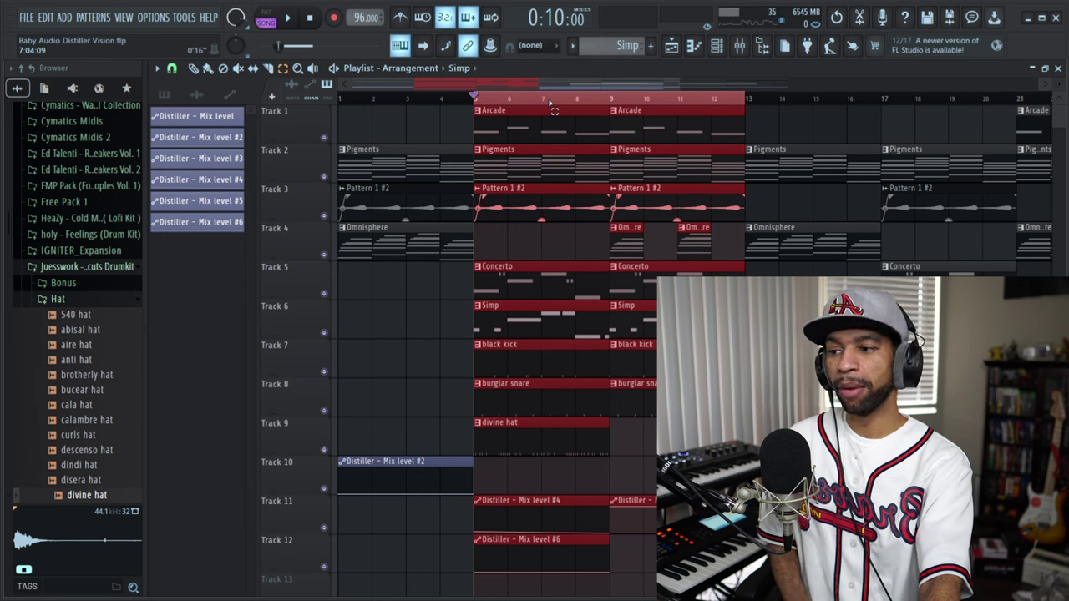
Replace the playlist's playback range with a shorter one starting at bar 5 and return to the mixer.
{"action": "key", "text": "ctrl+d"}
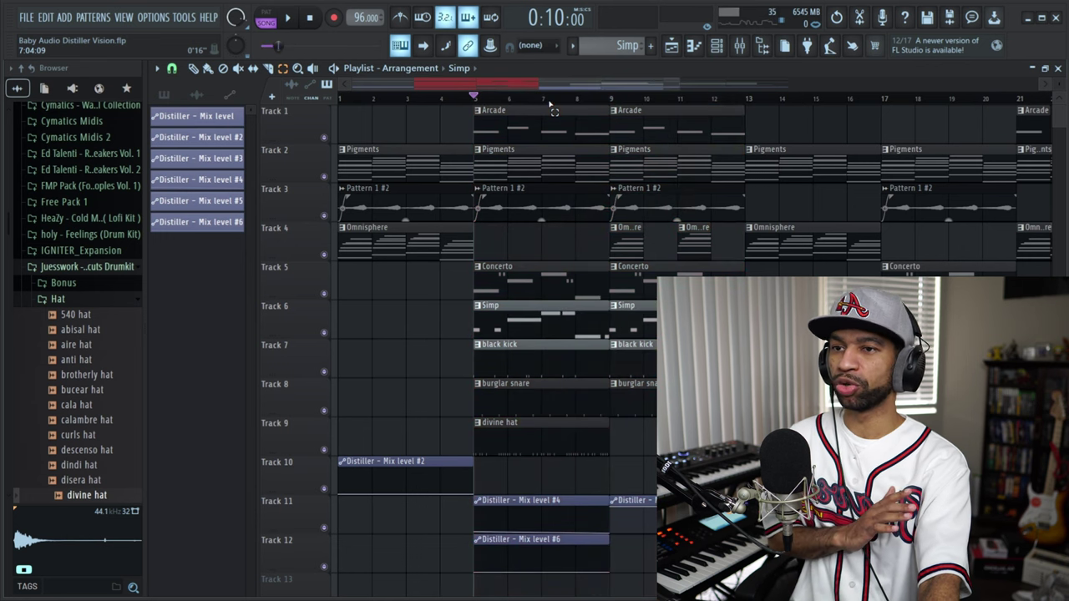
{"action": "left_click_drag", "start_coordinate": [480, 100], "coordinate": [587, 111]}
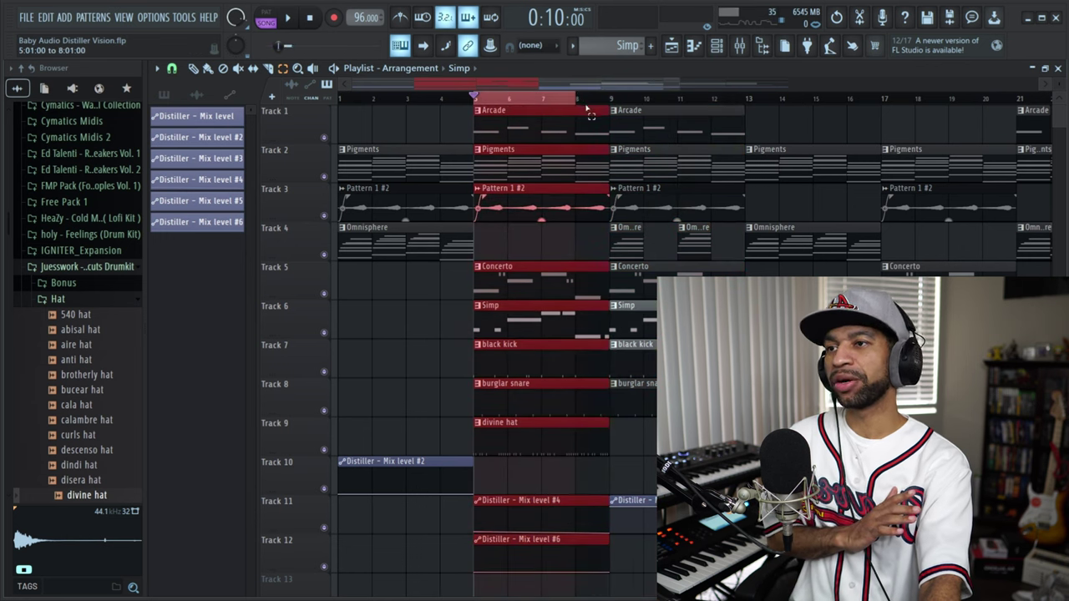
{"action": "left_click", "coordinate": [740, 48]}
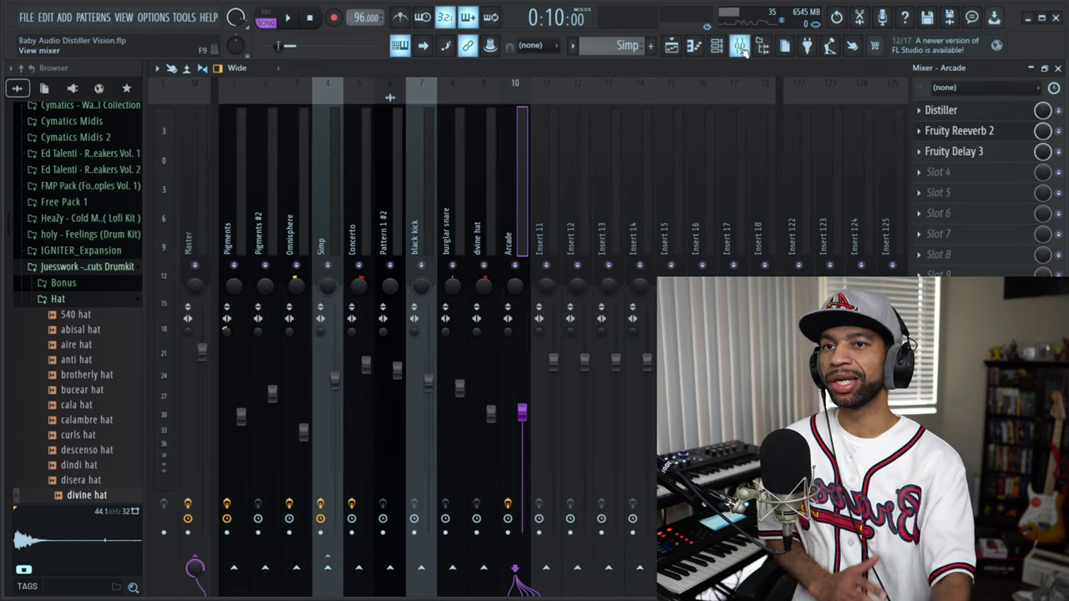
Select Insert 15 and leave only the burglar snare, divine hat and black kick audible among the named instrument tracks.
{"action": "left_click", "coordinate": [666, 190]}
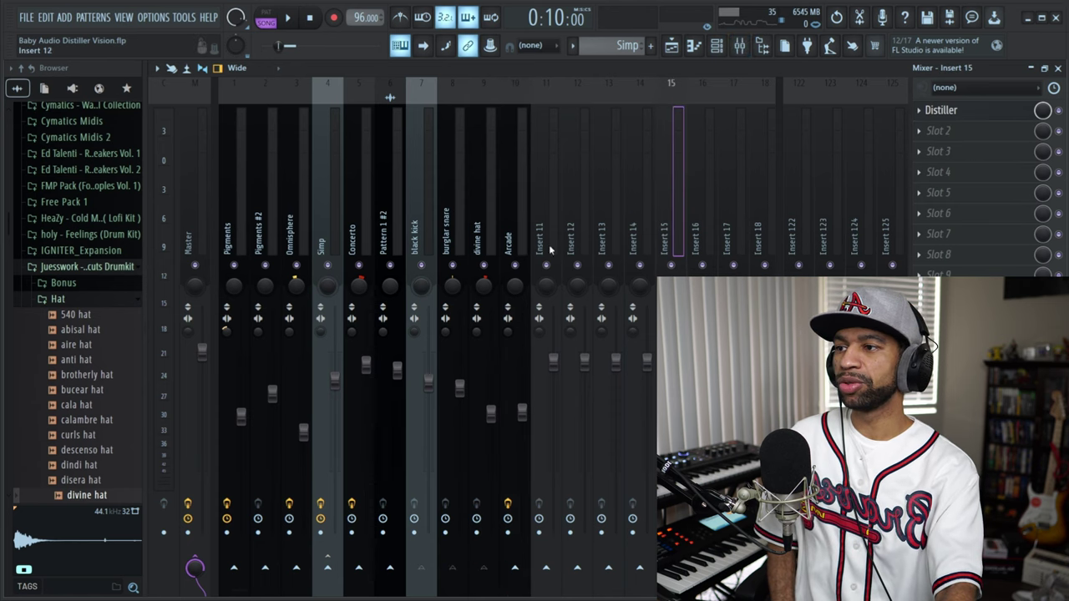
{"action": "right_click", "coordinate": [454, 267]}
{"action": "left_click", "coordinate": [483, 266]}
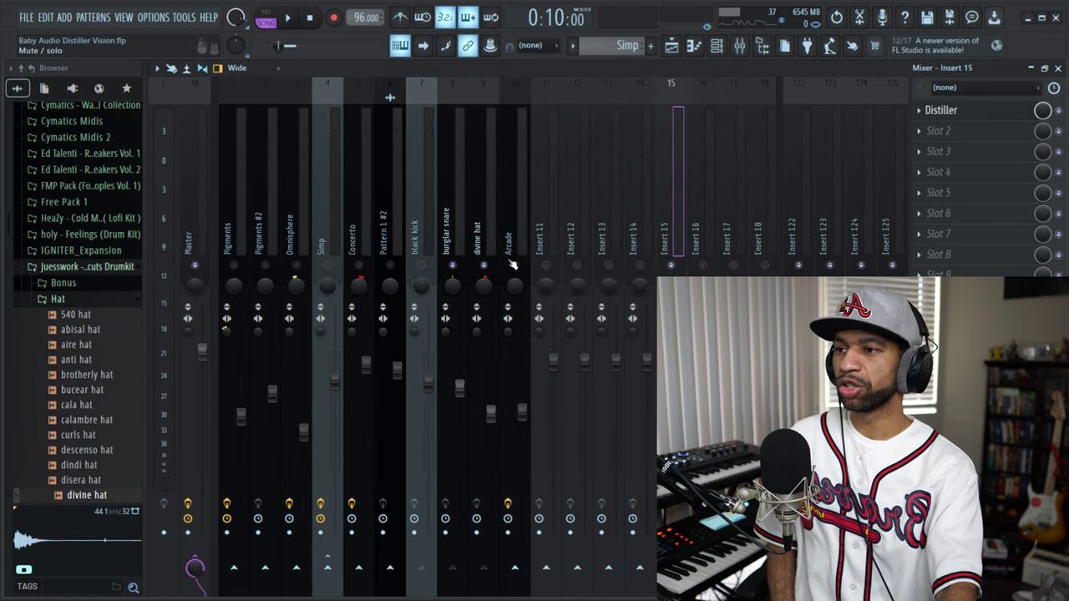
{"action": "left_click", "coordinate": [515, 267]}
{"action": "left_click", "coordinate": [516, 267]}
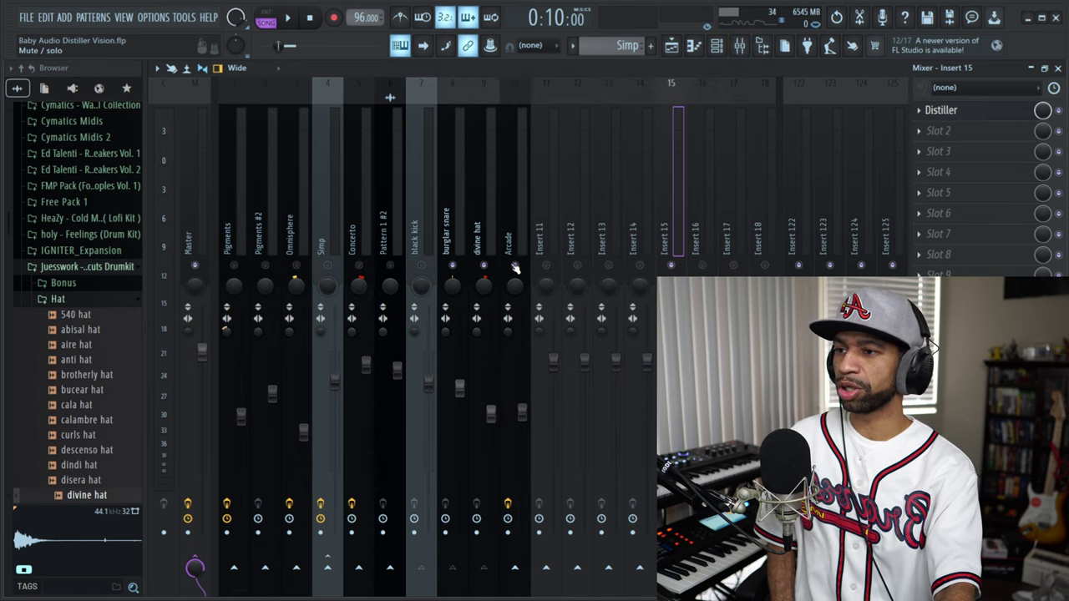
{"action": "left_click", "coordinate": [421, 267]}
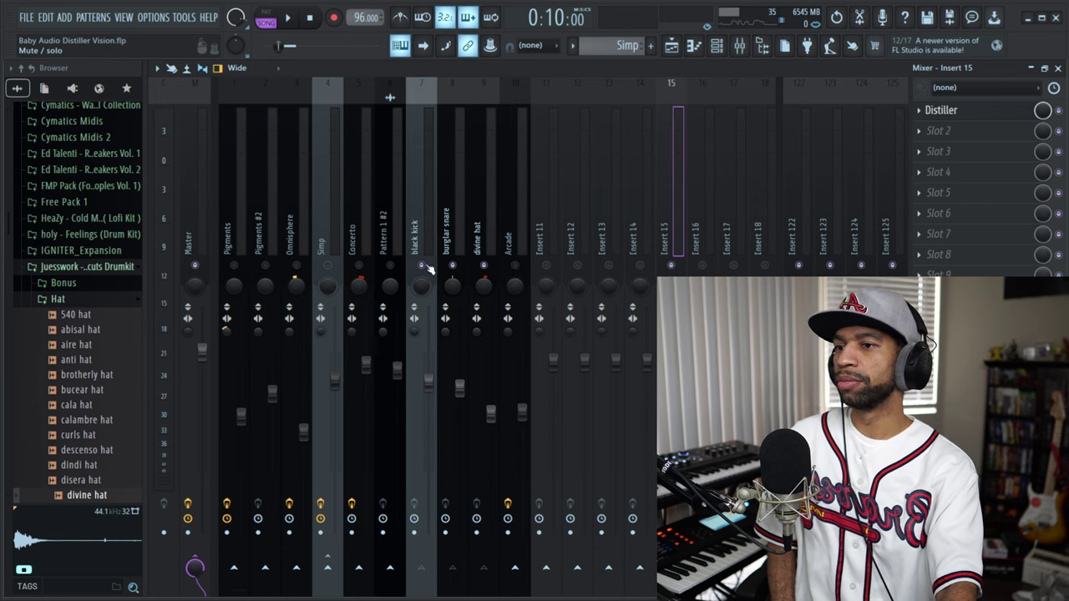
View the Distiller on Insert 15, close it, and play the drums with the effect disabled.
{"action": "left_click", "coordinate": [959, 114]}
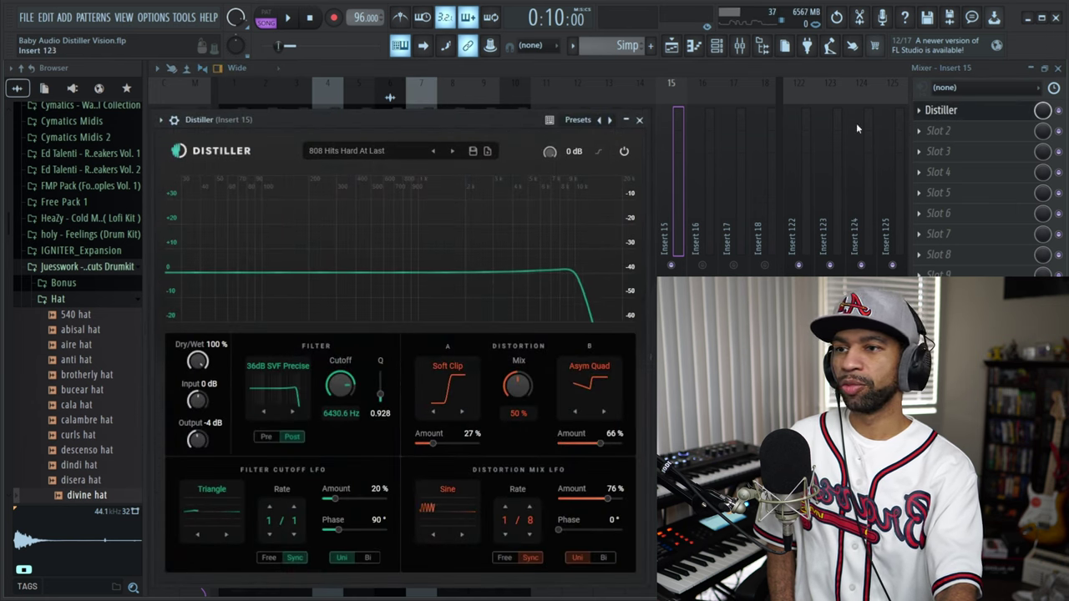
{"action": "key", "text": "Escape"}
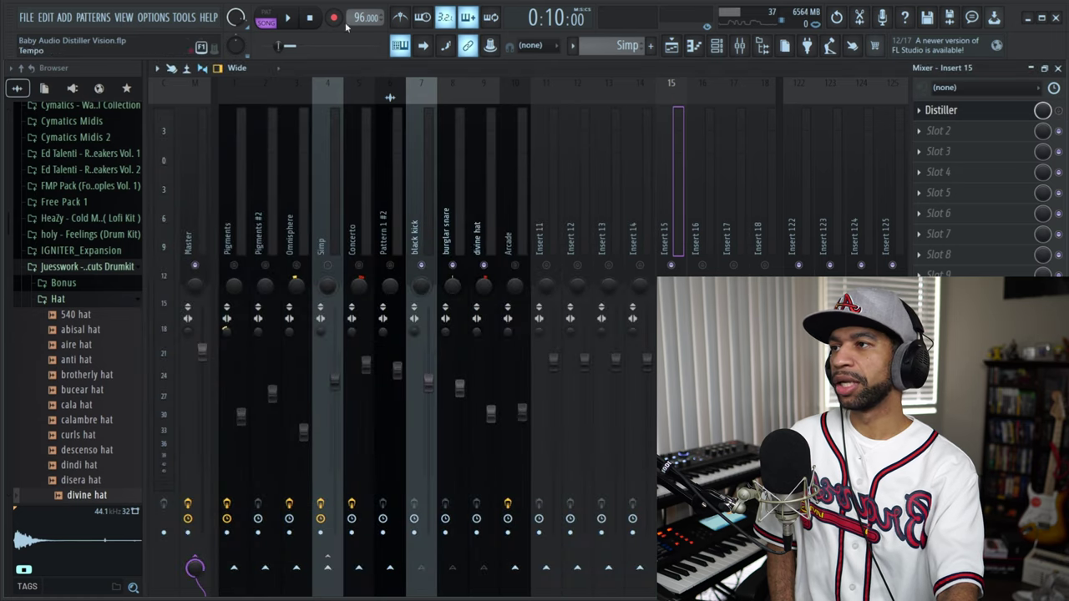
{"action": "left_click", "coordinate": [289, 18]}
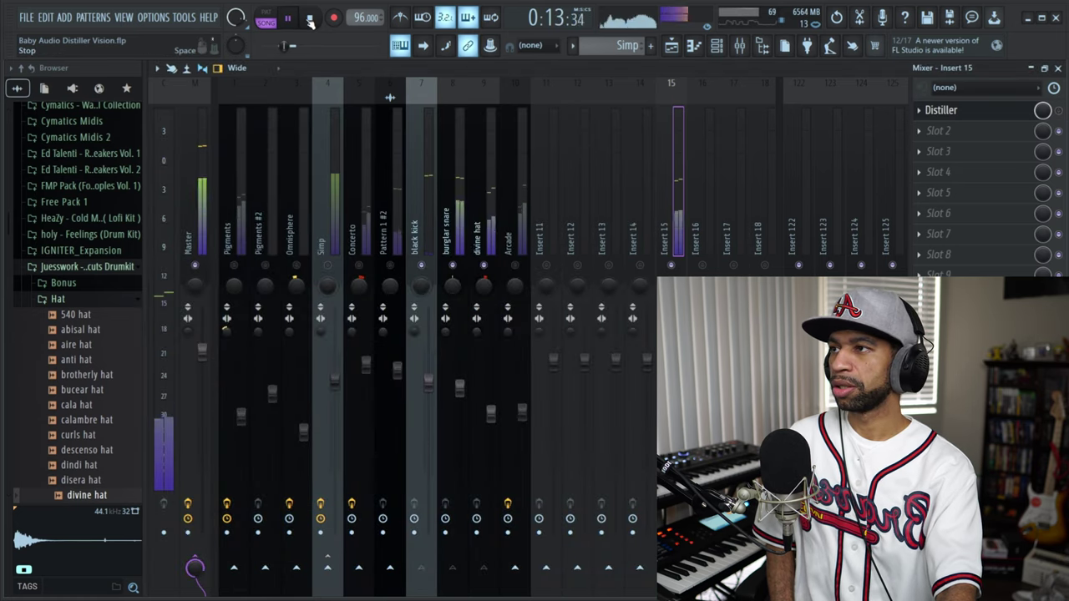
{"action": "left_click", "coordinate": [310, 20]}
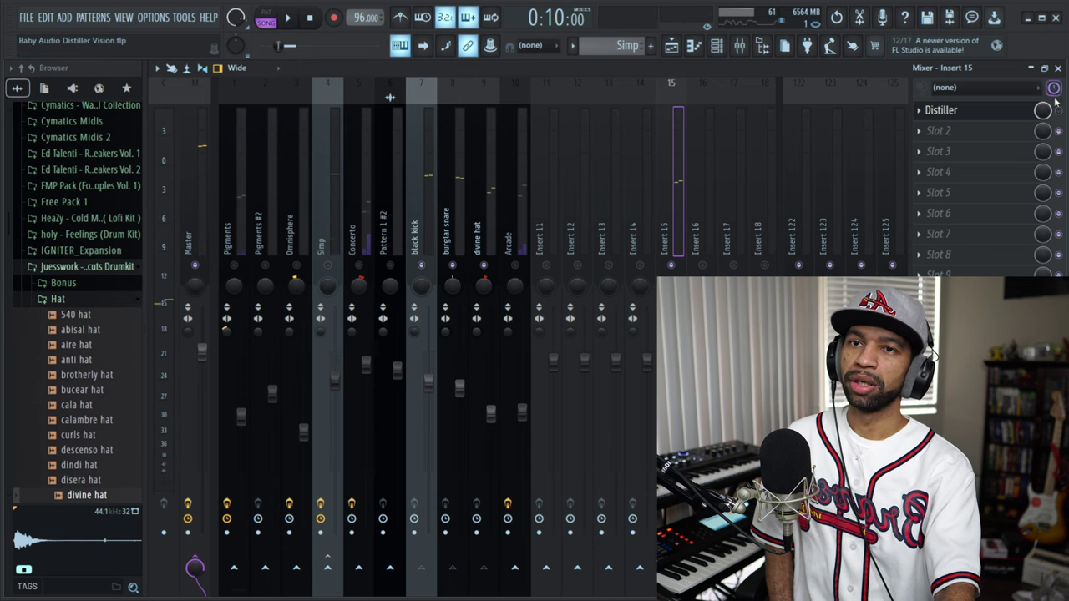
Play the drums with Insert 15's Distiller re-enabled and its 808 Hits Hard At Last preset in view, and stop.
{"action": "left_click", "coordinate": [998, 111]}
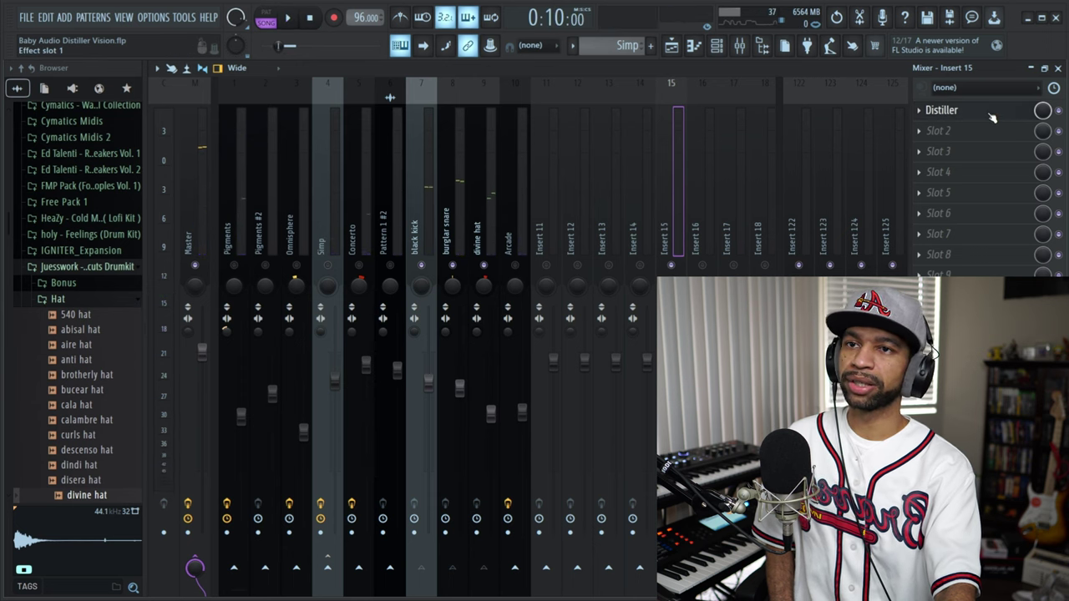
{"action": "left_click", "coordinate": [295, 18]}
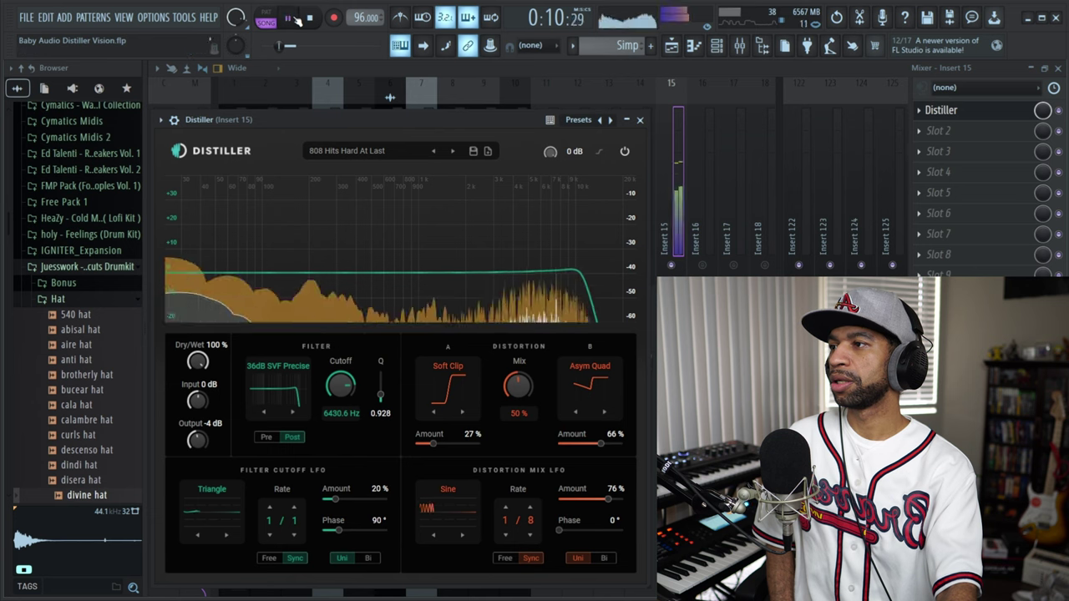
{"action": "left_click_drag", "start_coordinate": [365, 118], "coordinate": [370, 77]}
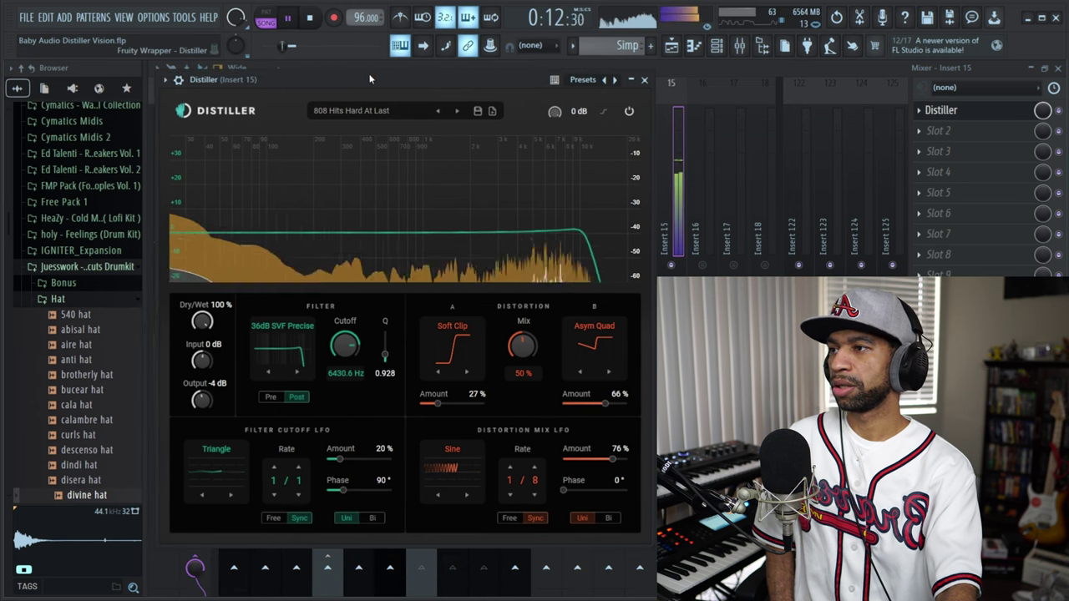
{"action": "left_click", "coordinate": [312, 19]}
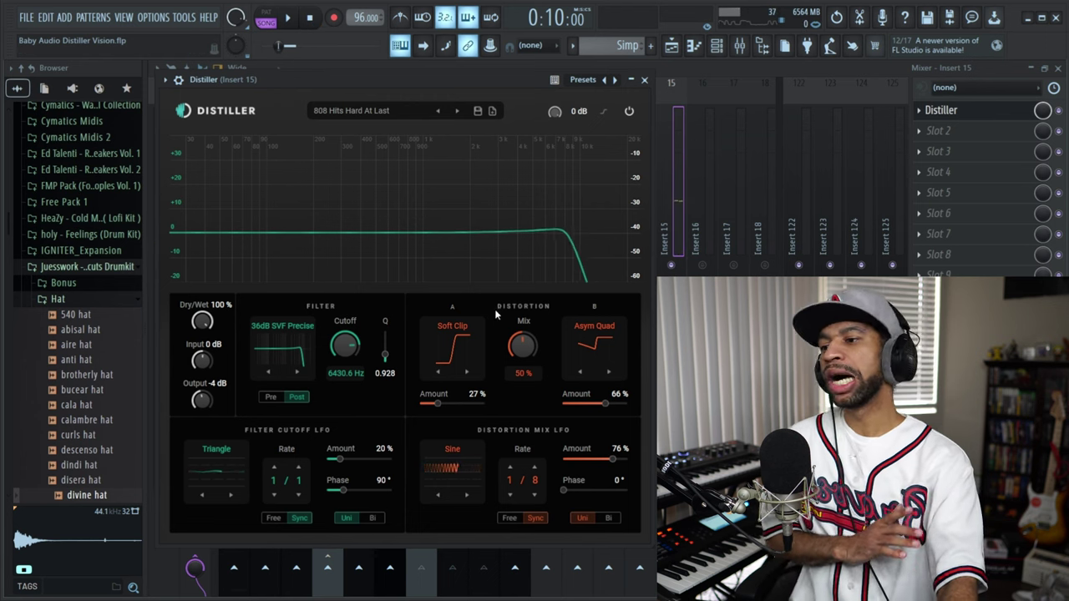
Raise the distortion mix to 91% in Insert 15's Distiller, play the drums, lower the mix to about 54%, and pause.
{"action": "left_click_drag", "start_coordinate": [516, 354], "coordinate": [527, 325]}
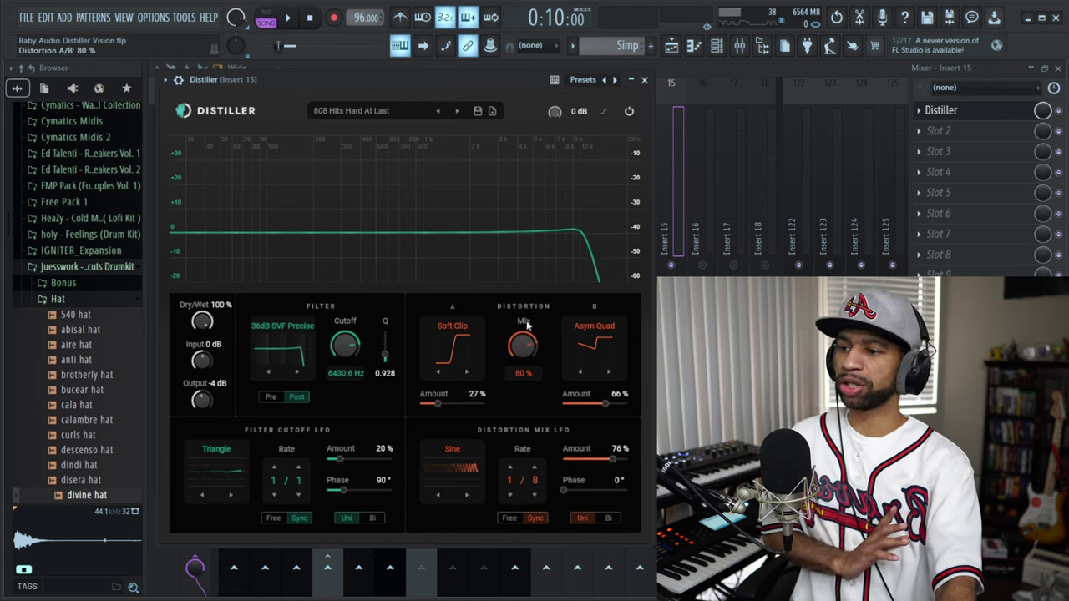
{"action": "left_click", "coordinate": [289, 21]}
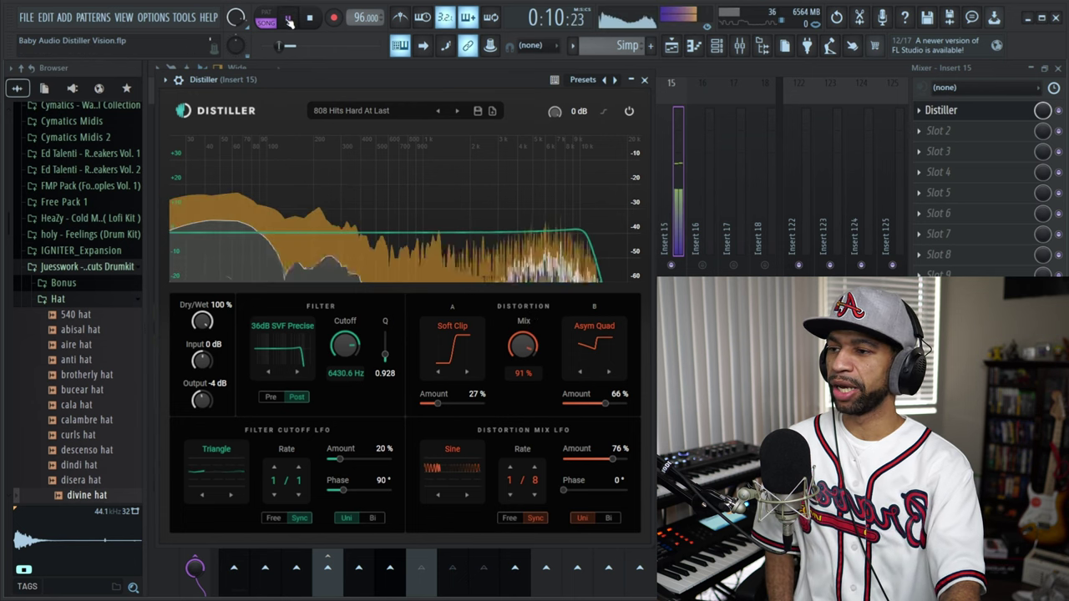
{"action": "left_click_drag", "start_coordinate": [523, 345], "coordinate": [504, 369]}
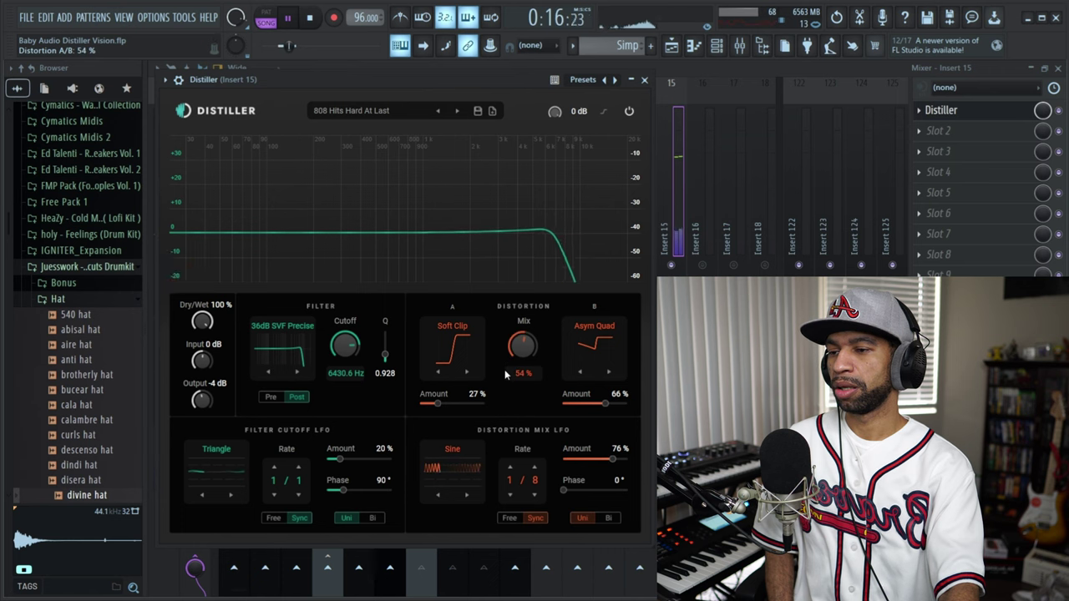
{"action": "left_click", "coordinate": [289, 17]}
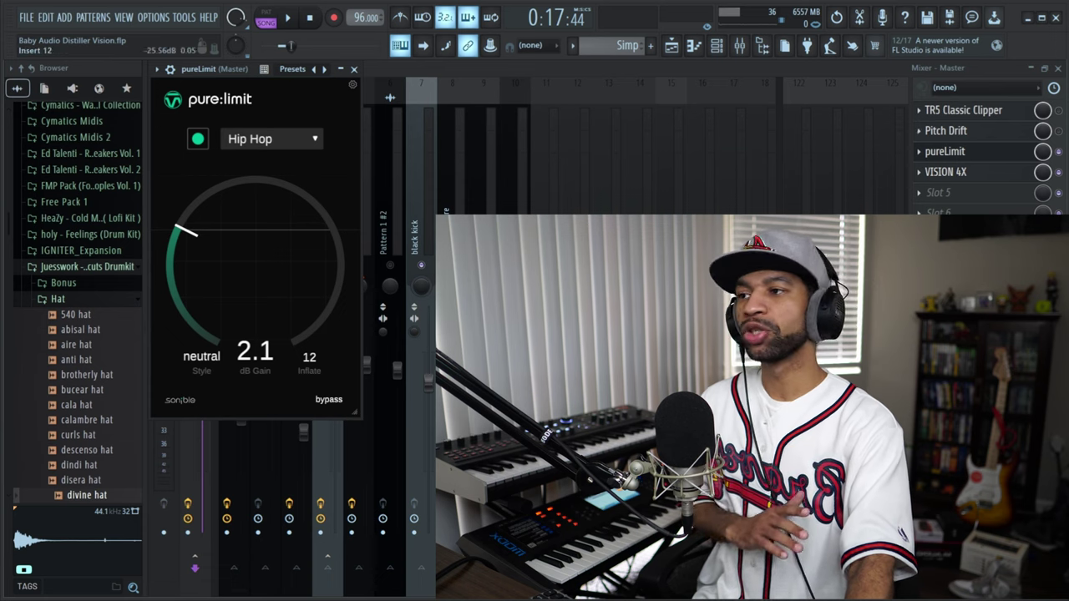
Play the beat with the Master track's pure:limit bypassed, and re-engage the limiter during playback.
{"action": "left_click", "coordinate": [329, 400]}
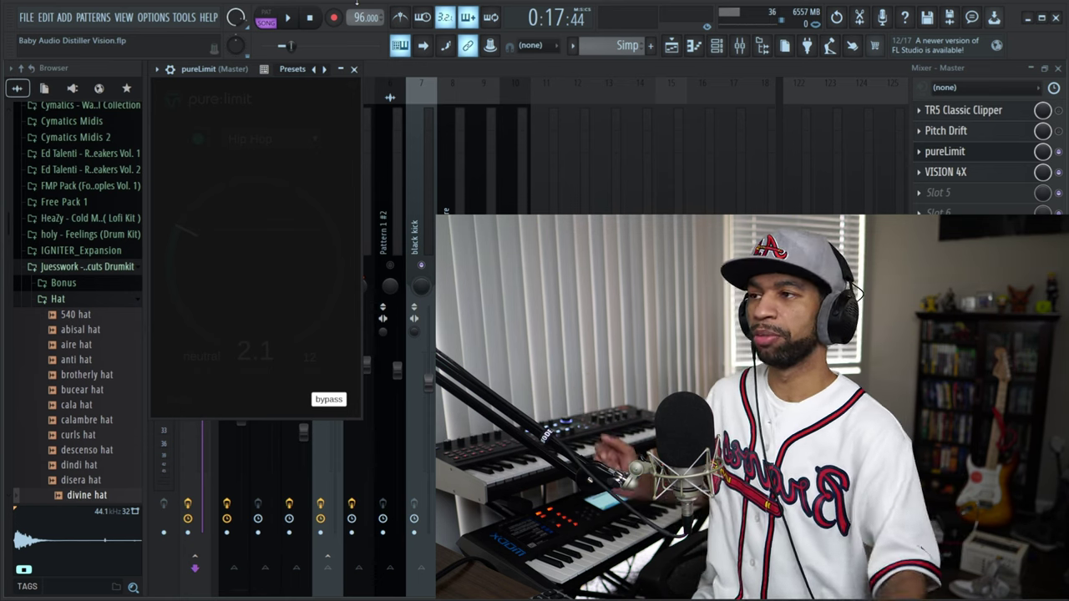
{"action": "left_click", "coordinate": [299, 18]}
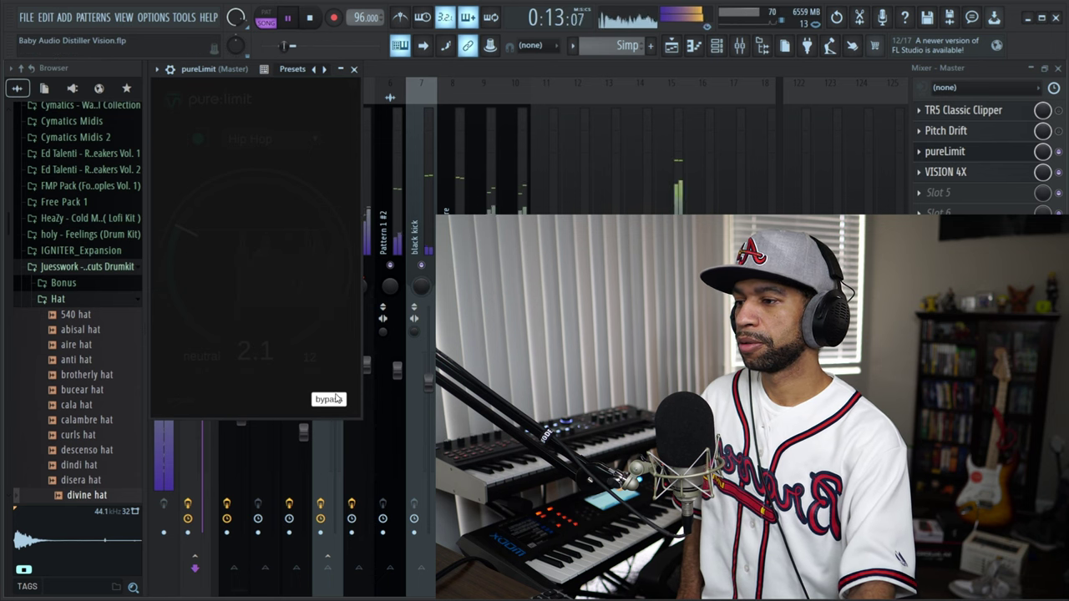
{"action": "left_click", "coordinate": [333, 401]}
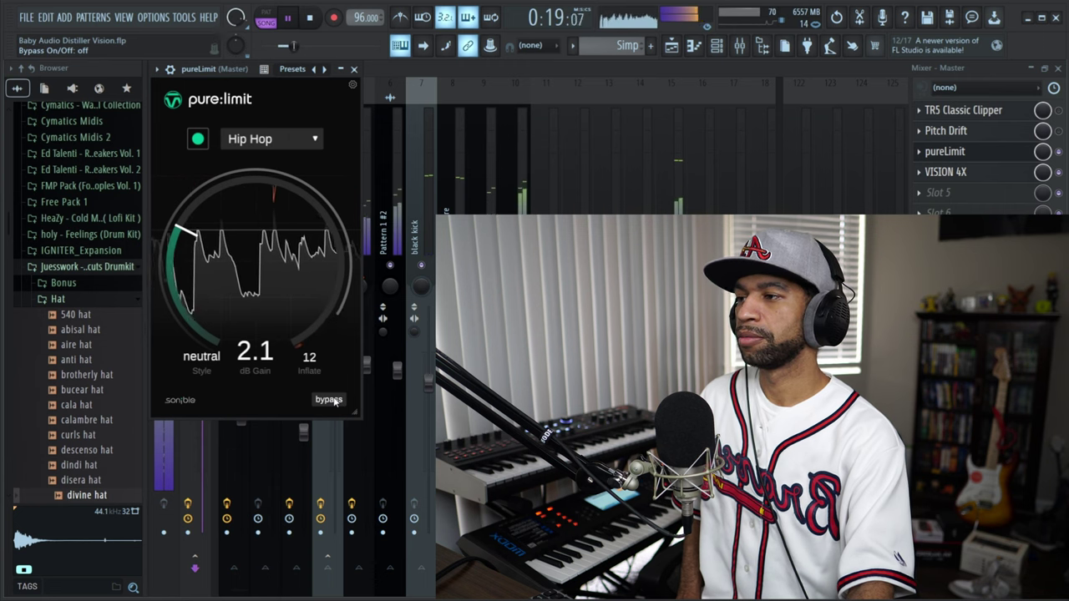
Compare the playing beat with the Master track's pure:limit repeatedly bypassed and engaged, leave the limiter engaged, and stop playback.
{"action": "left_click", "coordinate": [333, 401]}
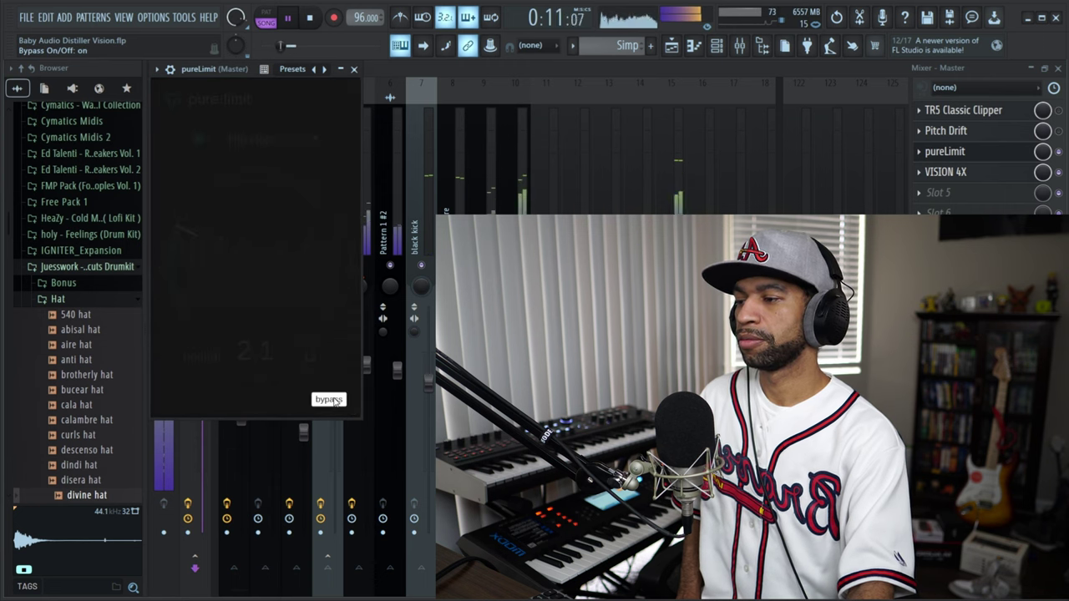
{"action": "left_click", "coordinate": [333, 401]}
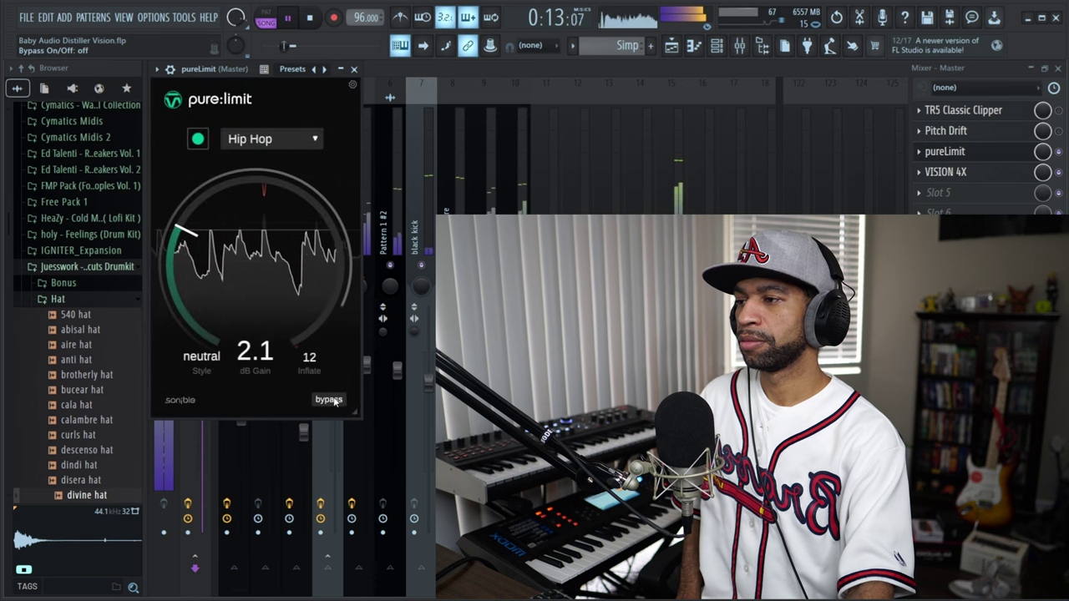
{"action": "left_click", "coordinate": [333, 400]}
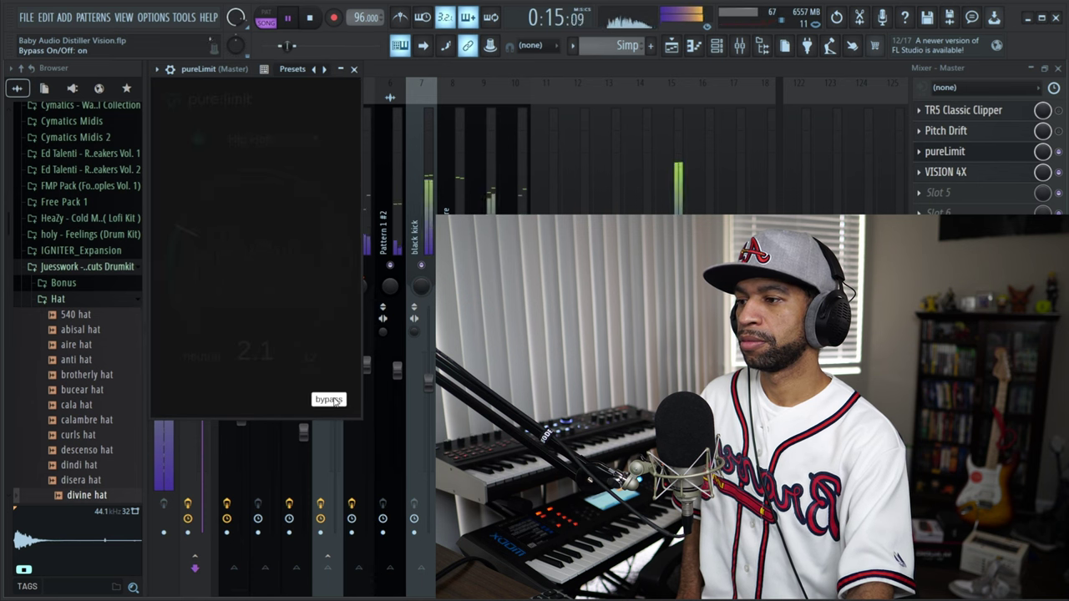
{"action": "left_click", "coordinate": [333, 401]}
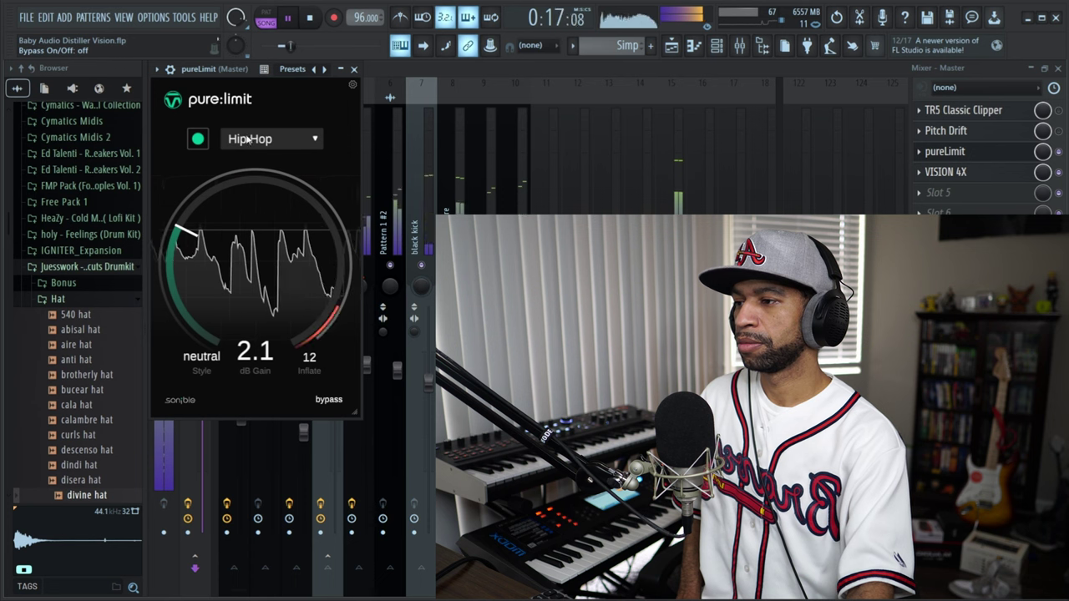
{"action": "left_click", "coordinate": [320, 400]}
{"action": "left_click", "coordinate": [319, 400]}
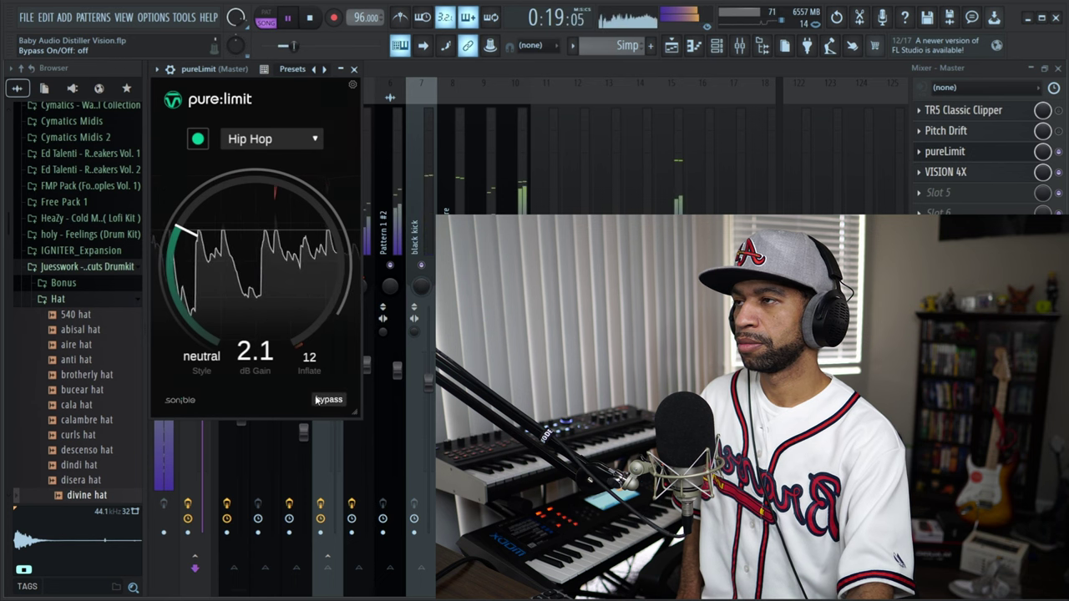
{"action": "left_click", "coordinate": [313, 17]}
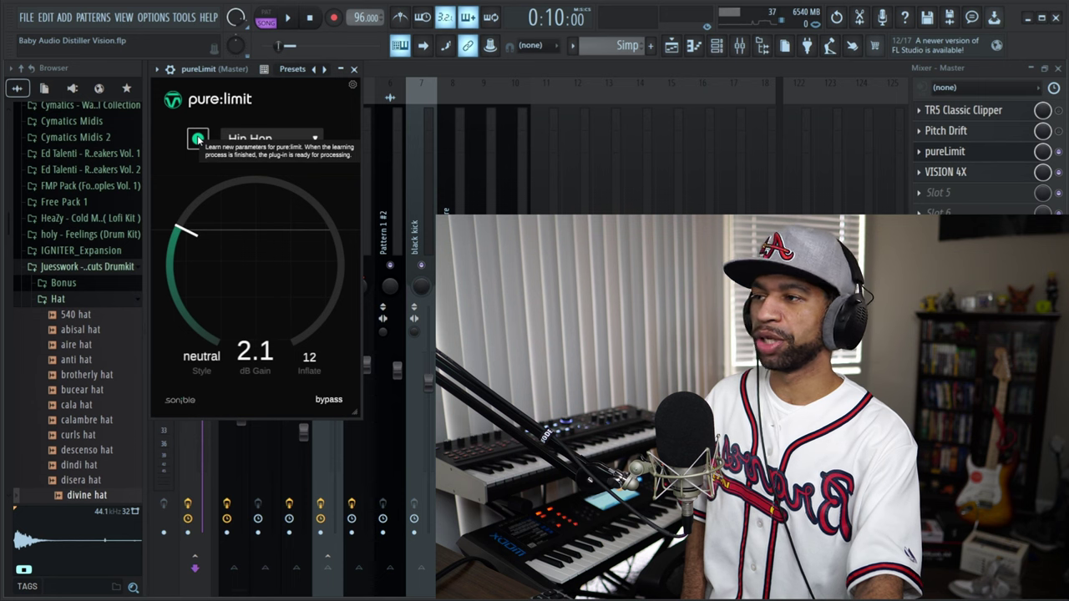
Have pure:limit learn new parameters with the Hip Hop profile while the beat plays, and stop playback.
{"action": "left_click", "coordinate": [277, 139]}
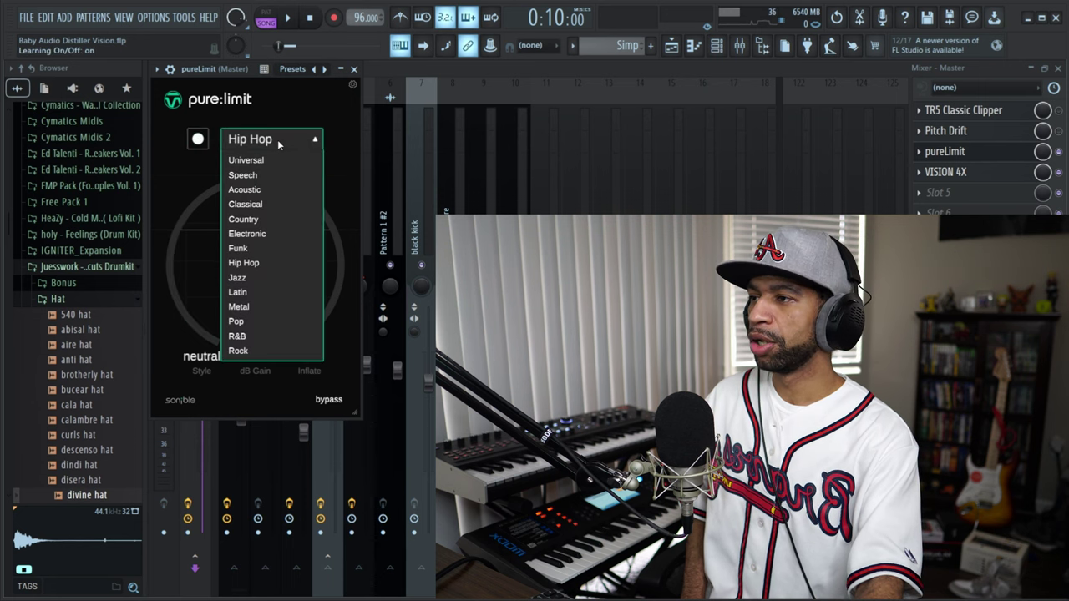
{"action": "left_click", "coordinate": [243, 264]}
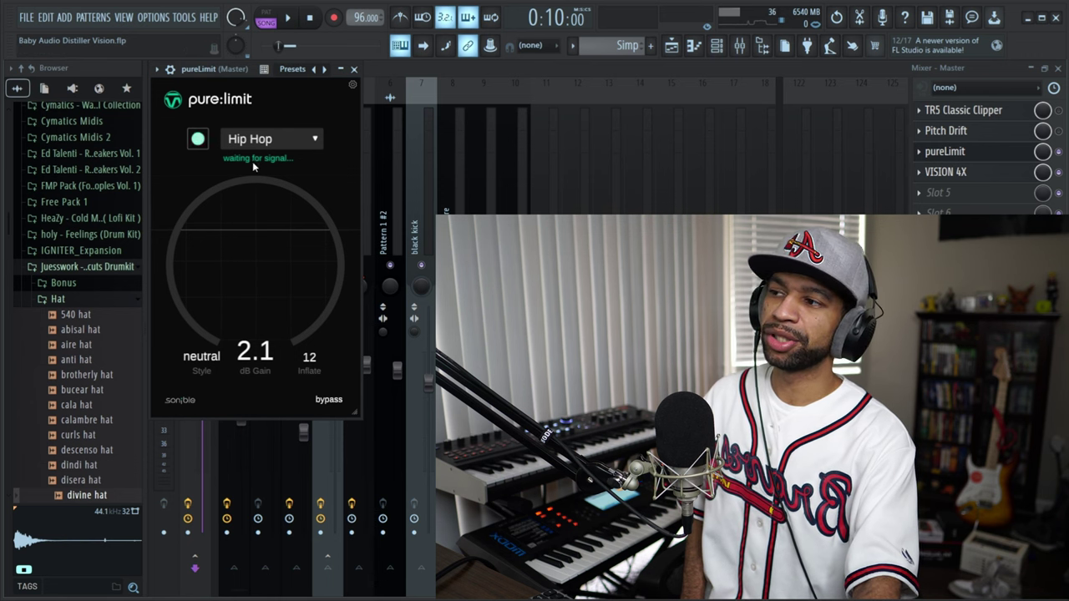
{"action": "left_click", "coordinate": [293, 18]}
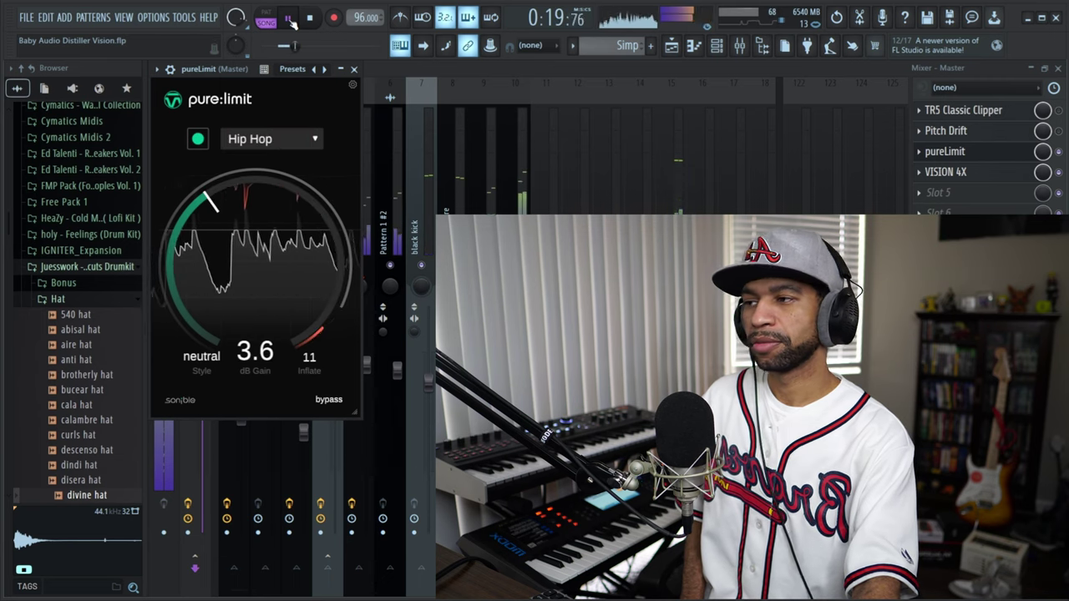
{"action": "left_click", "coordinate": [310, 21]}
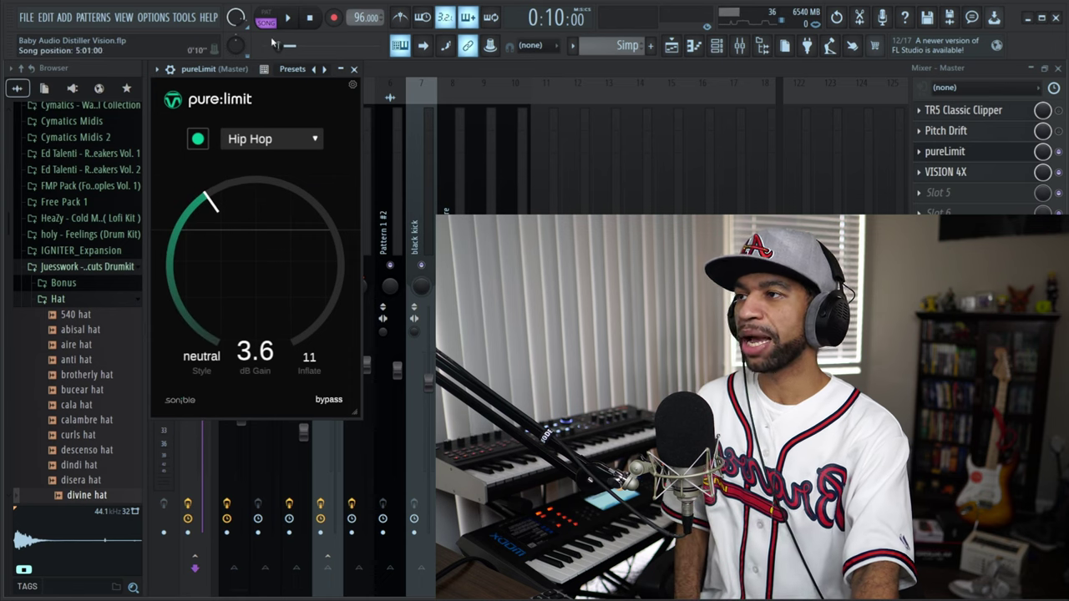
Play the beat, set pure:limit's gain to about 3.8 dB, and stop playback.
{"action": "left_click", "coordinate": [288, 20]}
{"action": "left_click_drag", "start_coordinate": [197, 252], "coordinate": [249, 243]}
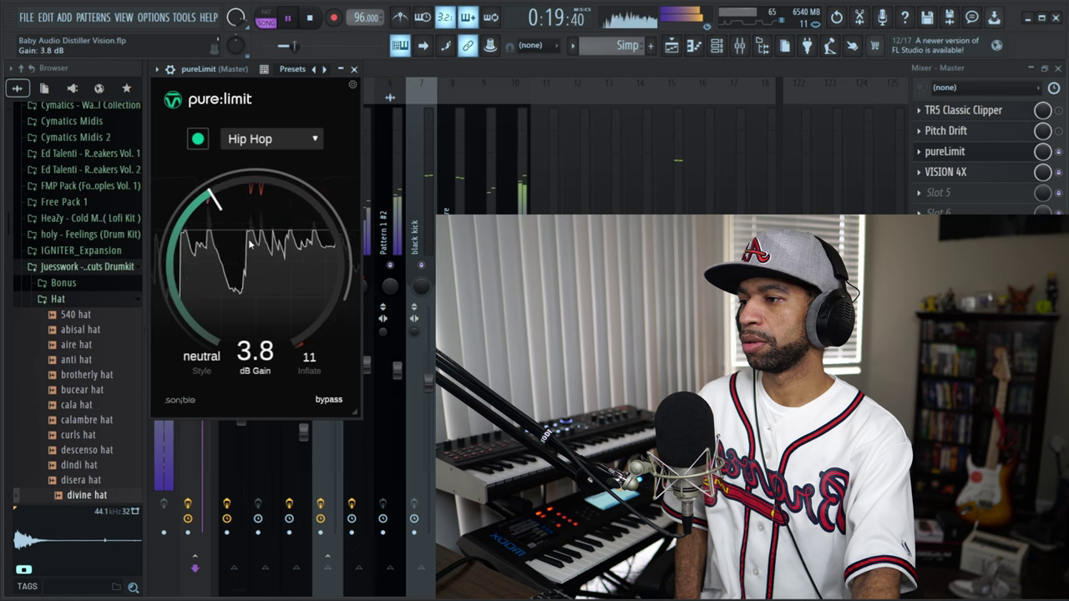
{"action": "key", "text": "space"}
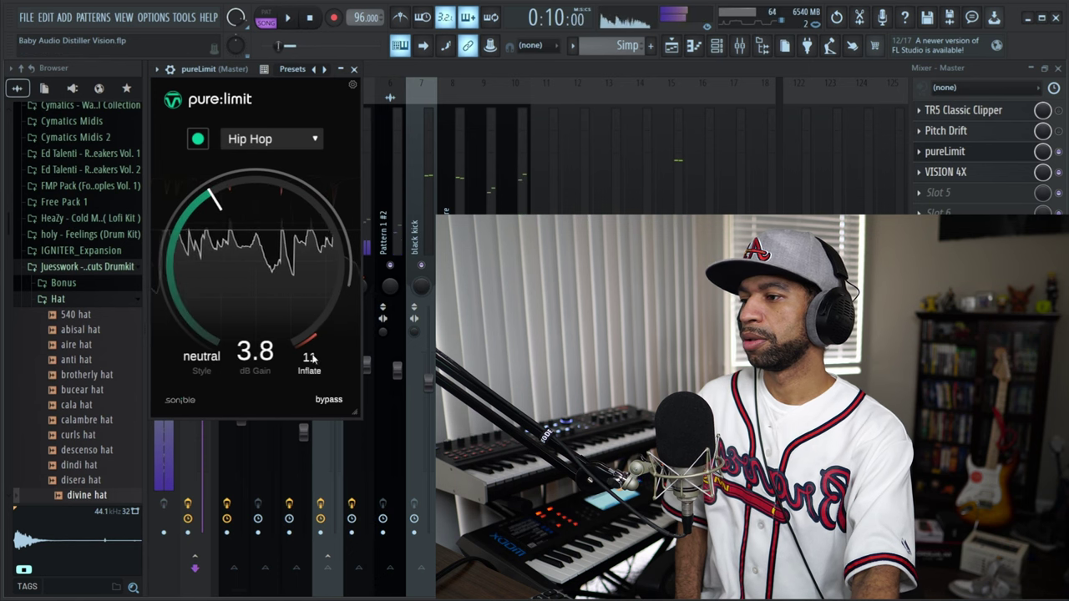
Raise pure:limit's Inflate to 100%, play the beat, lower Inflate to about 77%, and stop playback.
{"action": "left_click_drag", "start_coordinate": [316, 353], "coordinate": [314, 331]}
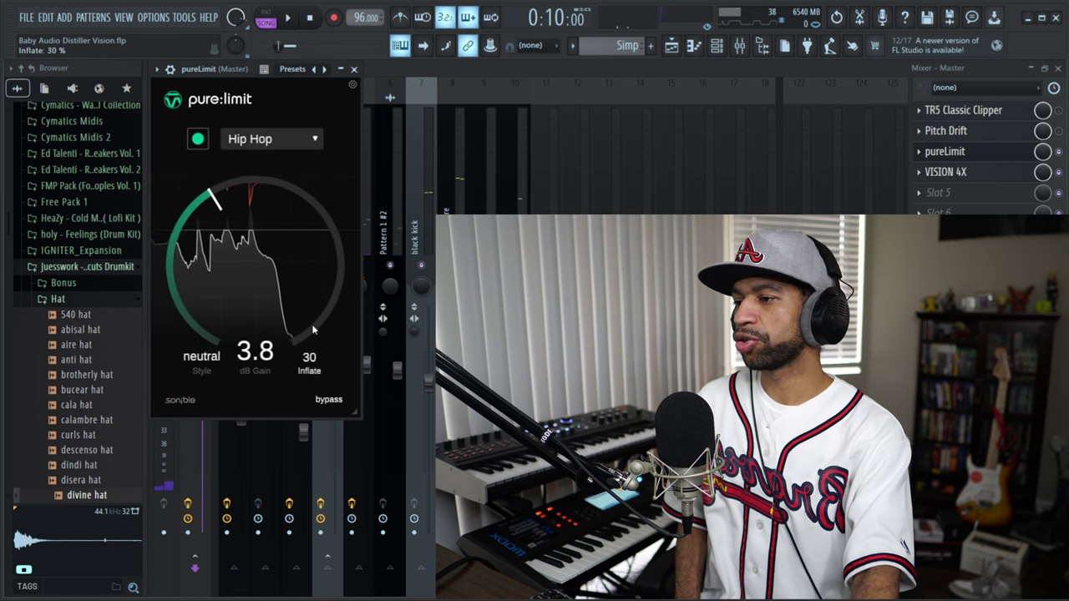
{"action": "left_click_drag", "start_coordinate": [321, 265], "coordinate": [330, 187]}
{"action": "key", "text": "space"}
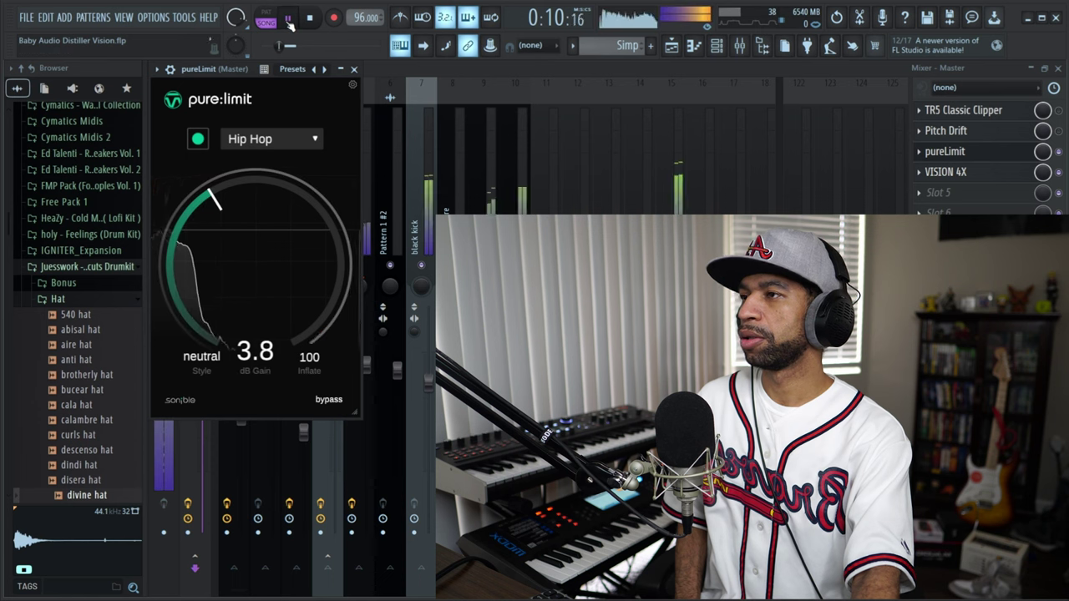
{"action": "mouse_move", "coordinate": [317, 403]}
{"action": "left_mouse_down"}
{"action": "mouse_move", "coordinate": [317, 488]}
{"action": "mouse_move", "coordinate": [300, 295]}
{"action": "mouse_move", "coordinate": [303, 418]}
{"action": "left_mouse_up"}
{"action": "left_click", "coordinate": [310, 18]}
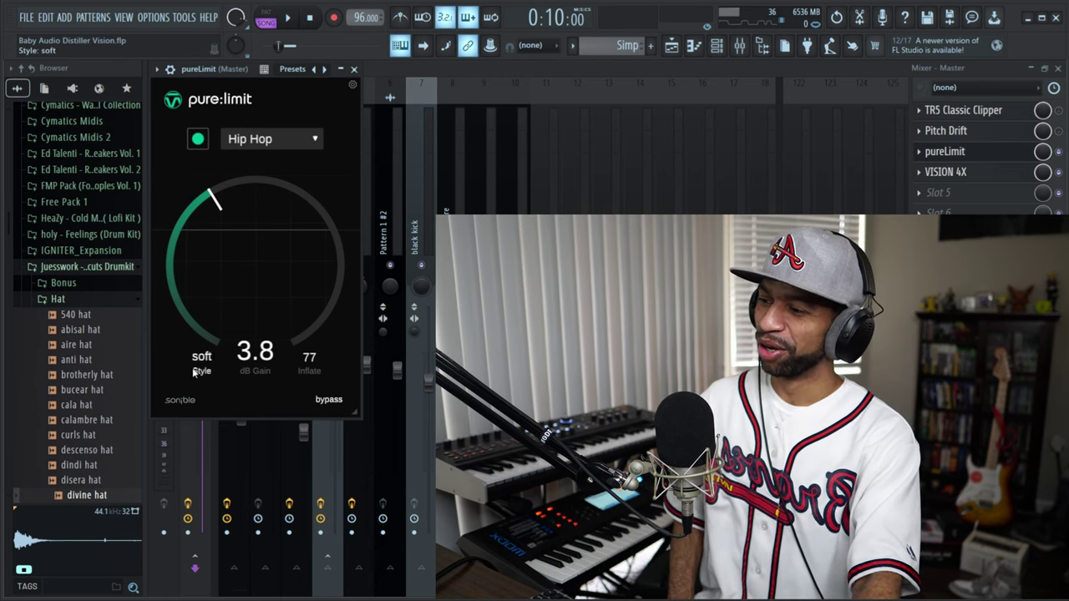
Switch pure:limit's limiting style to hard and view the description of the Style setting.
{"action": "mouse_move", "coordinate": [191, 375]}
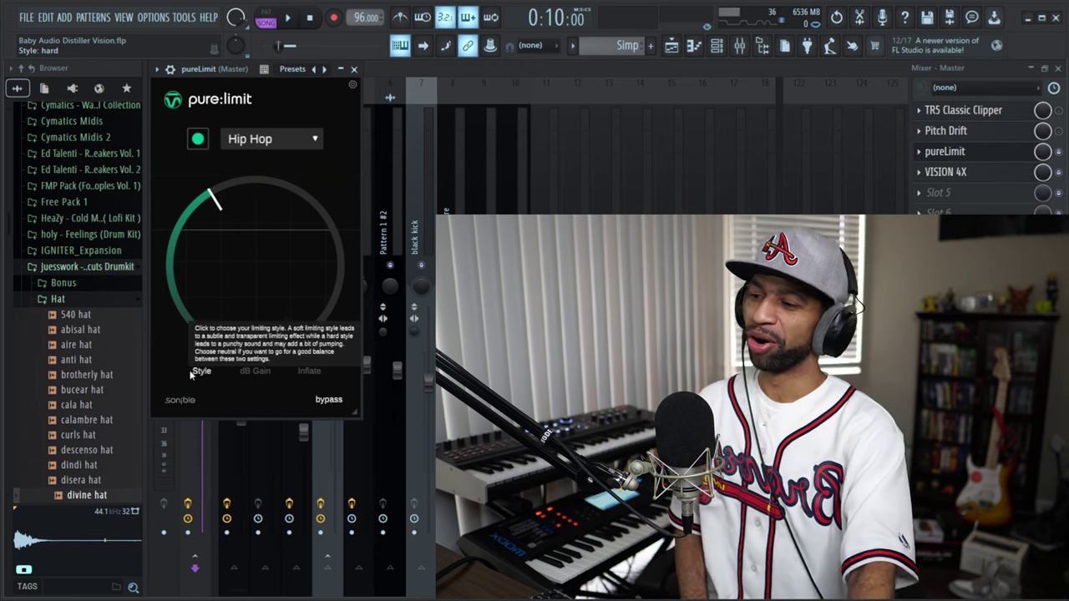